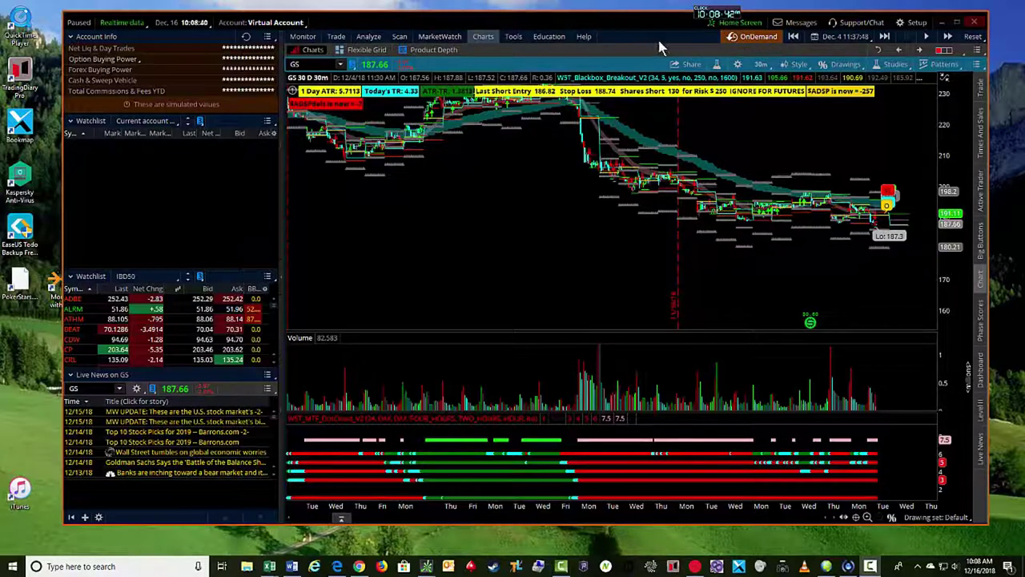
Step: Zoom the GS chart to hourly bars over the last few days, narrow its price range to about 187–200, then bring up the option chain
left_click(871, 518)
left_click(876, 519)
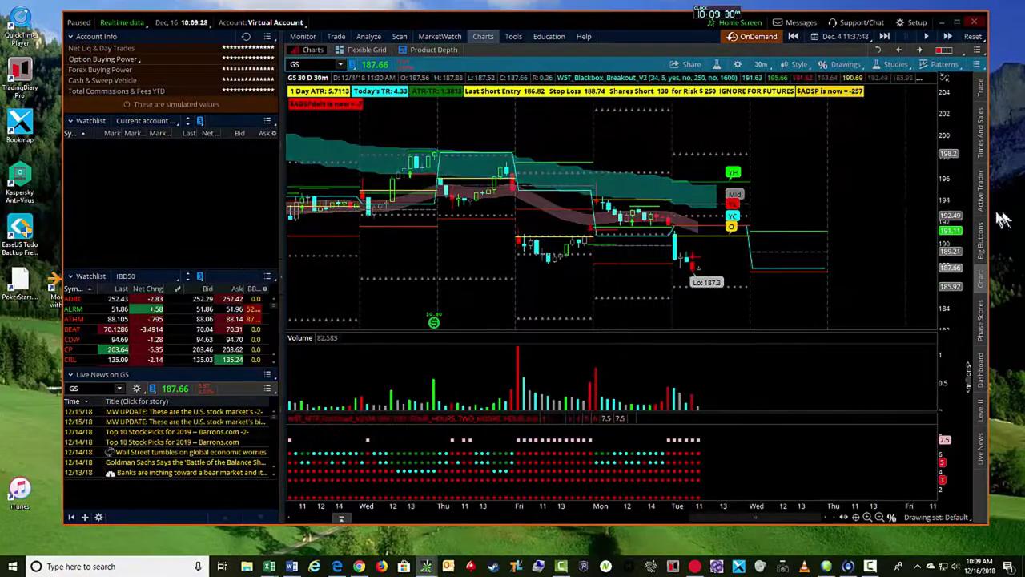
left_click_drag(959, 207, 801, 264)
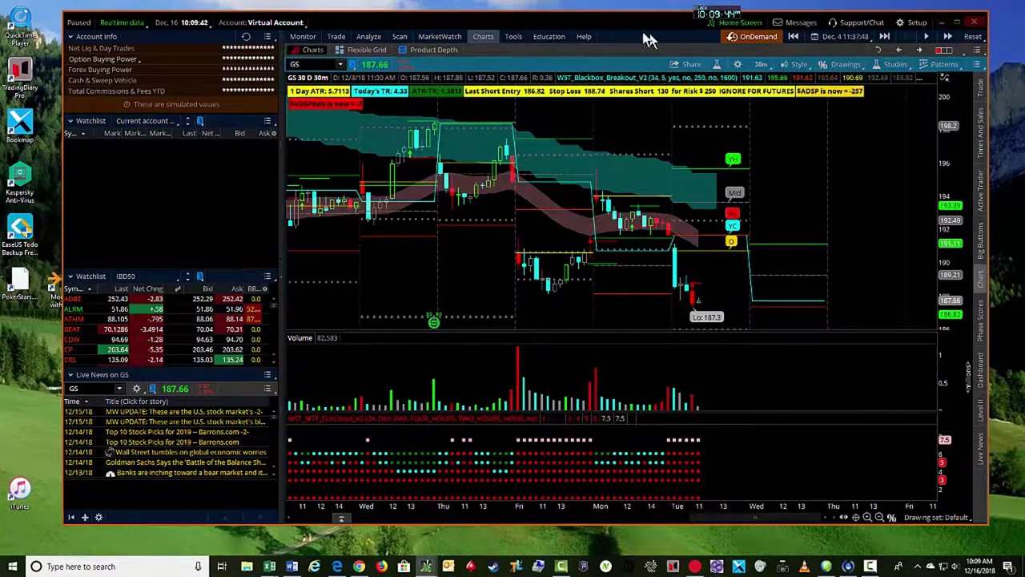
left_click(346, 37)
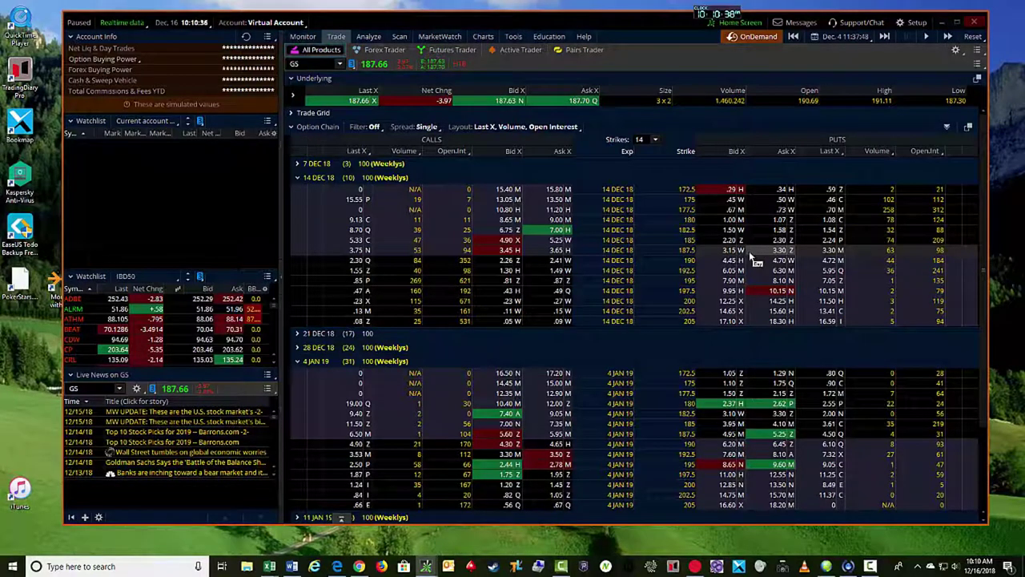
left_click(483, 36)
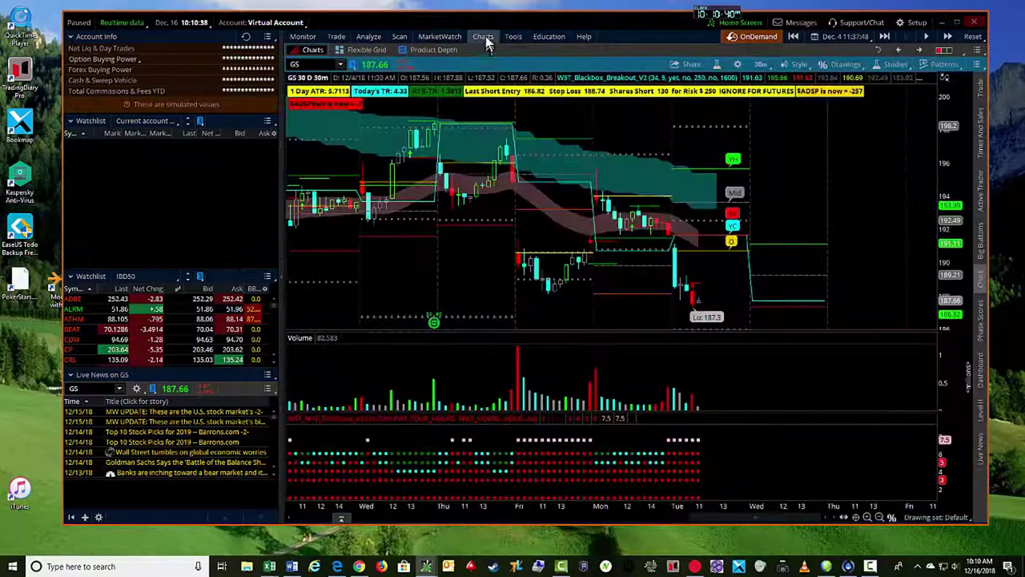
left_click(347, 38)
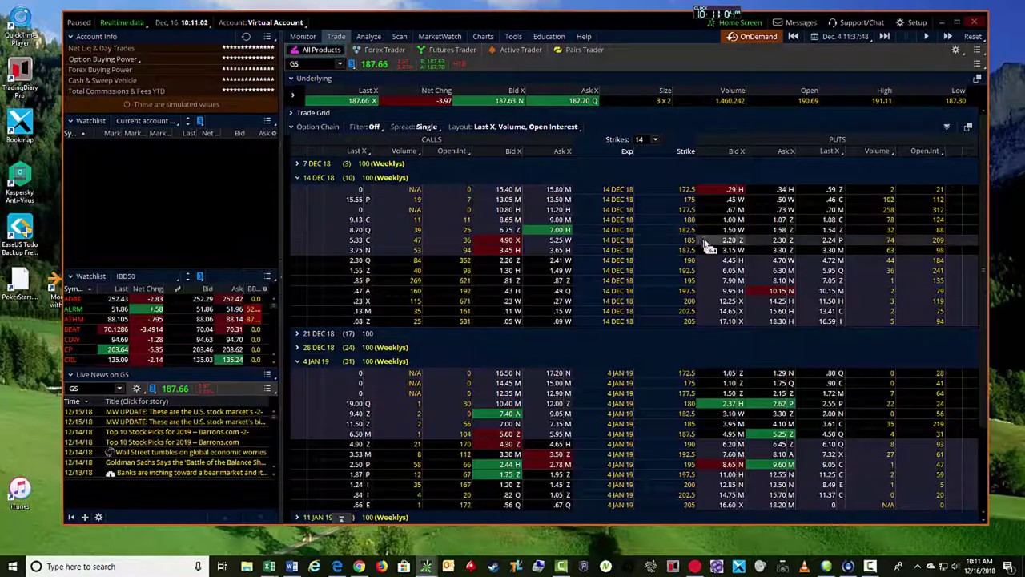
left_click(485, 37)
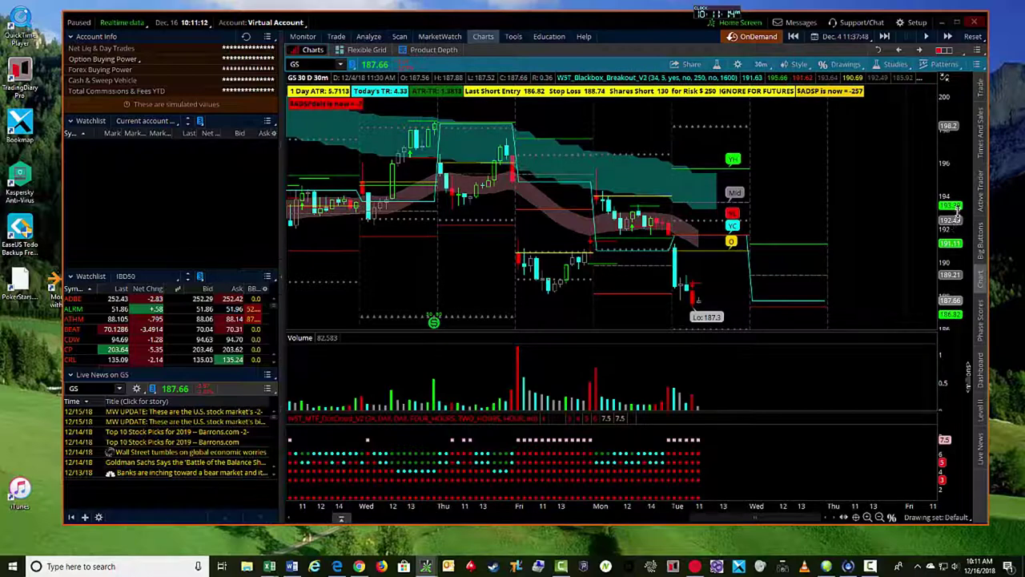
left_click_drag(957, 210, 957, 227)
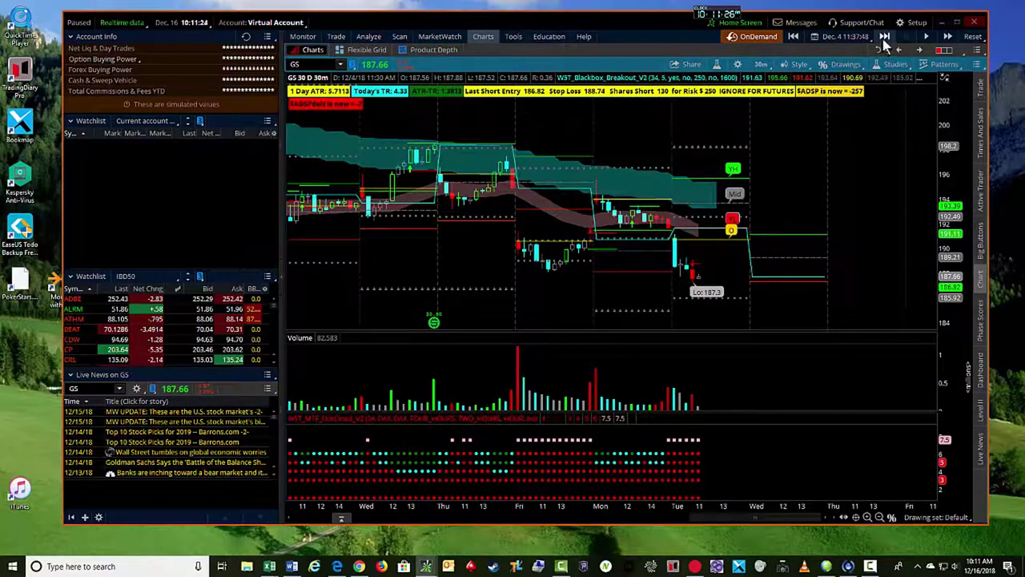
Step: Run the OnDemand replay at 3x speed and step it forward
left_click(947, 41)
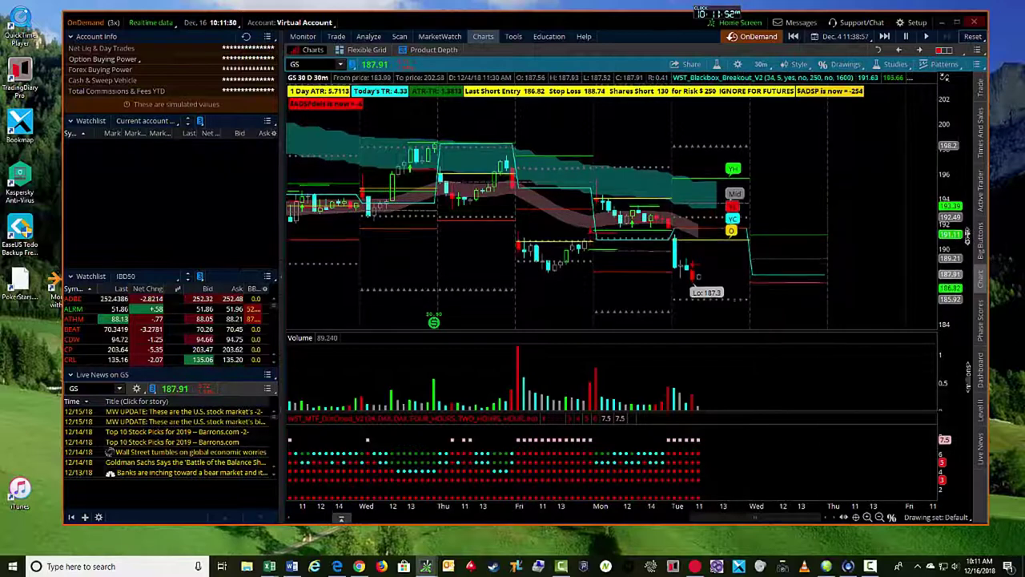
left_click(887, 38)
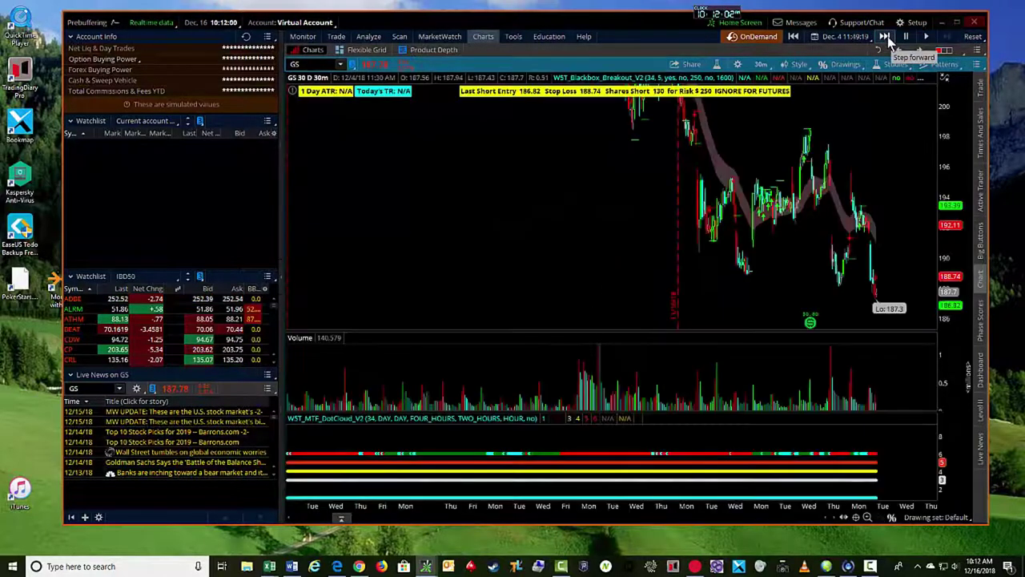
Step: Zoom the GS chart in, run the replay ahead at 3x, and stretch the price range vertically
left_click(867, 517)
left_click(867, 516)
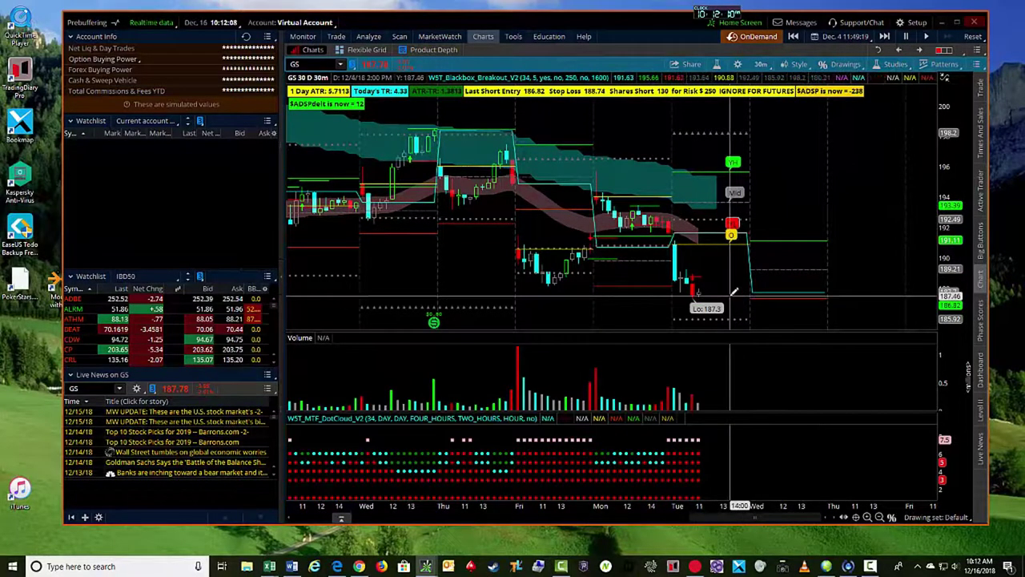
left_click(885, 37)
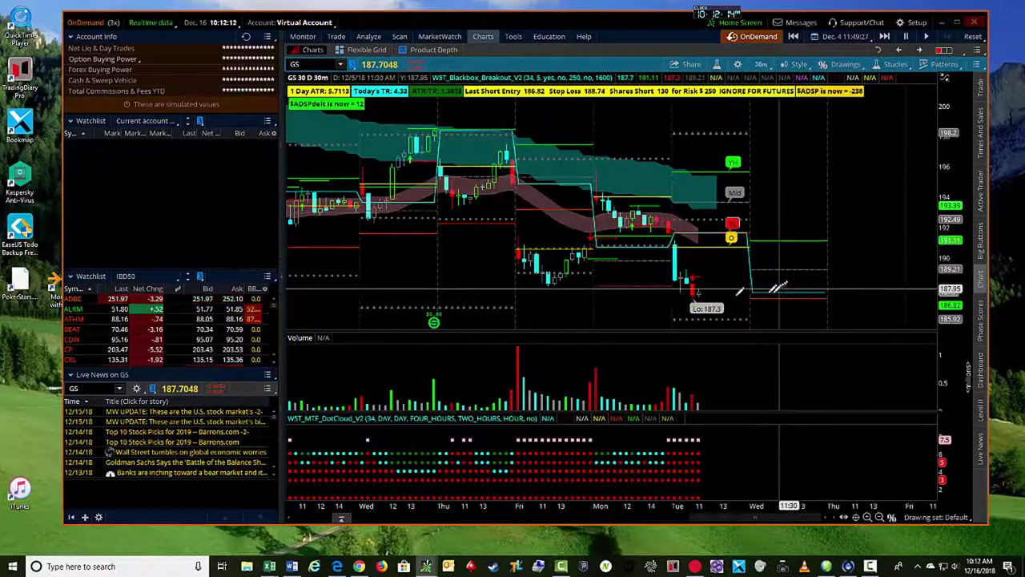
left_click(884, 37)
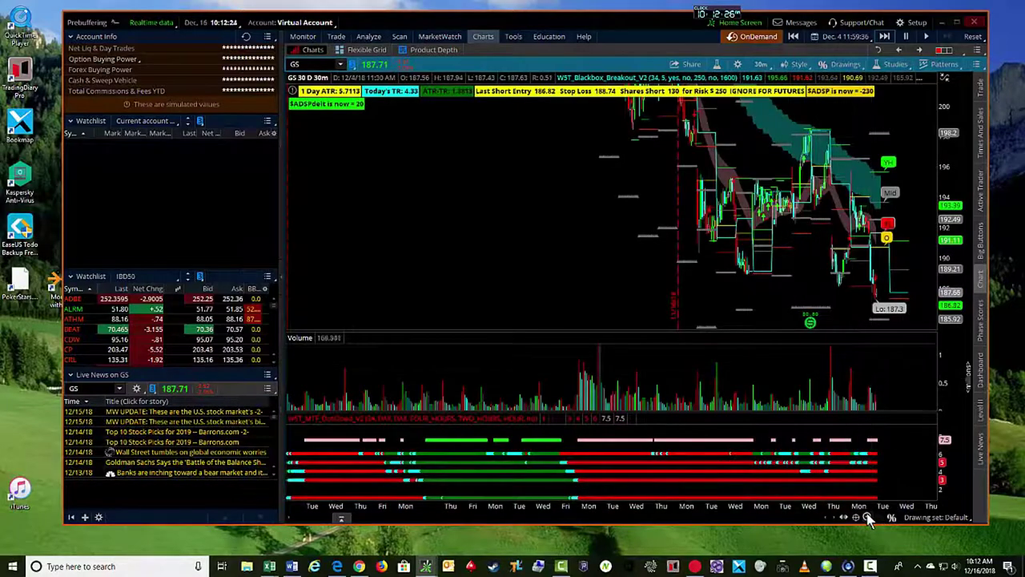
left_click(869, 517)
left_click(868, 517)
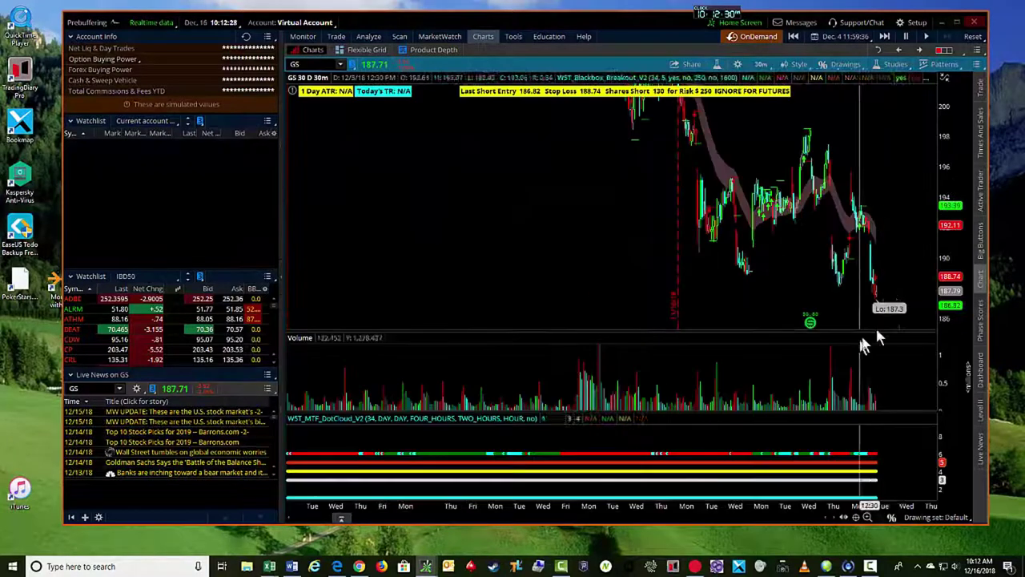
left_click(868, 517)
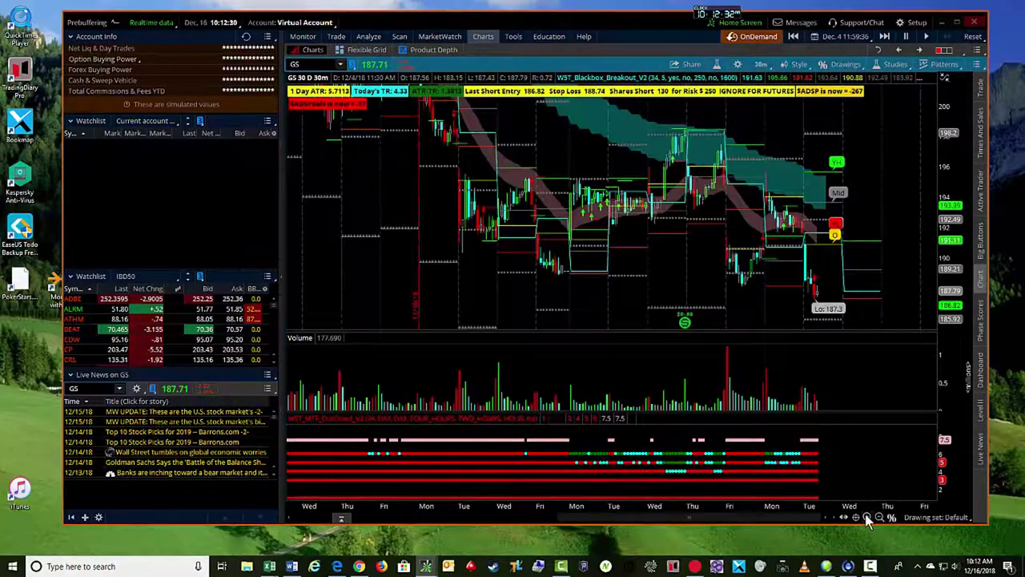
left_click(868, 517)
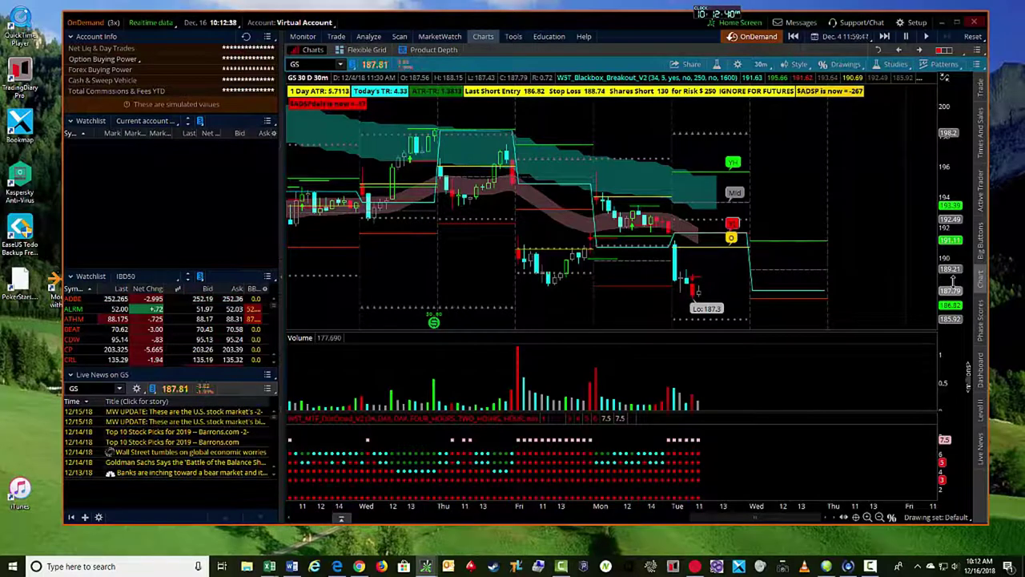
left_click_drag(952, 280, 953, 275)
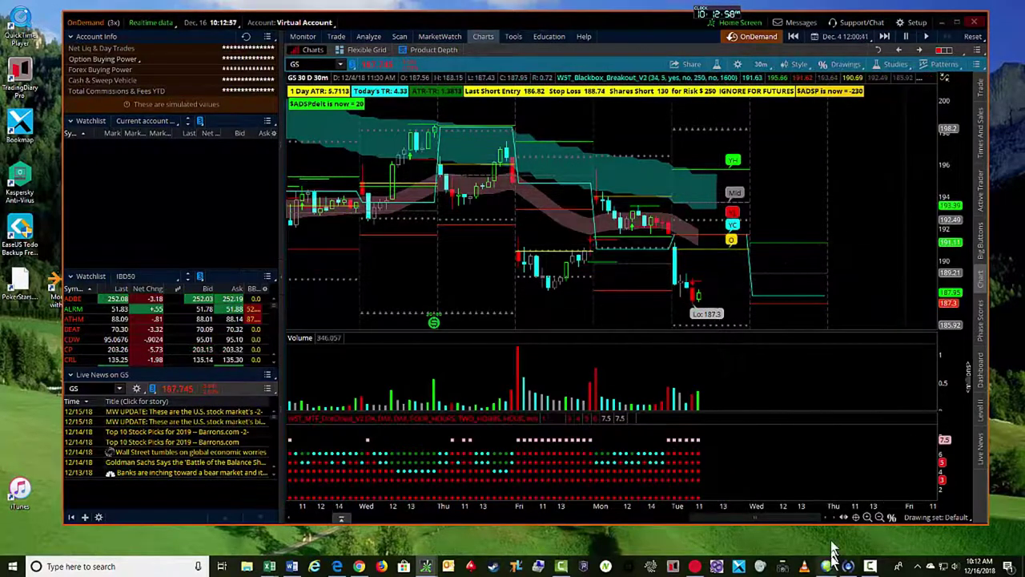
Step: Step the replay to 12:10 on Dec 4, zoom to hourly ticks, and maximize the platform window
left_click(890, 48)
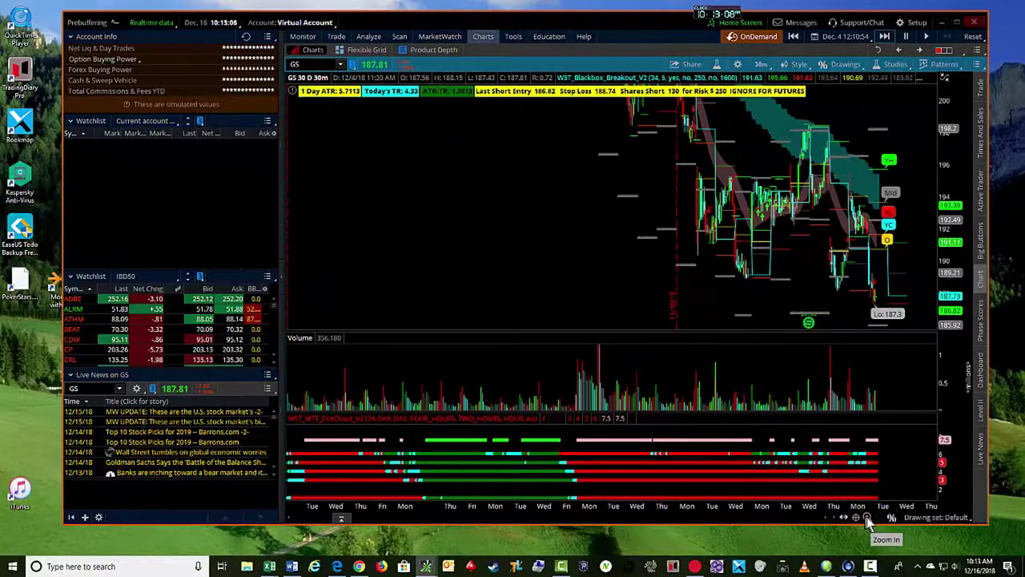
left_click(867, 518)
left_click(867, 517)
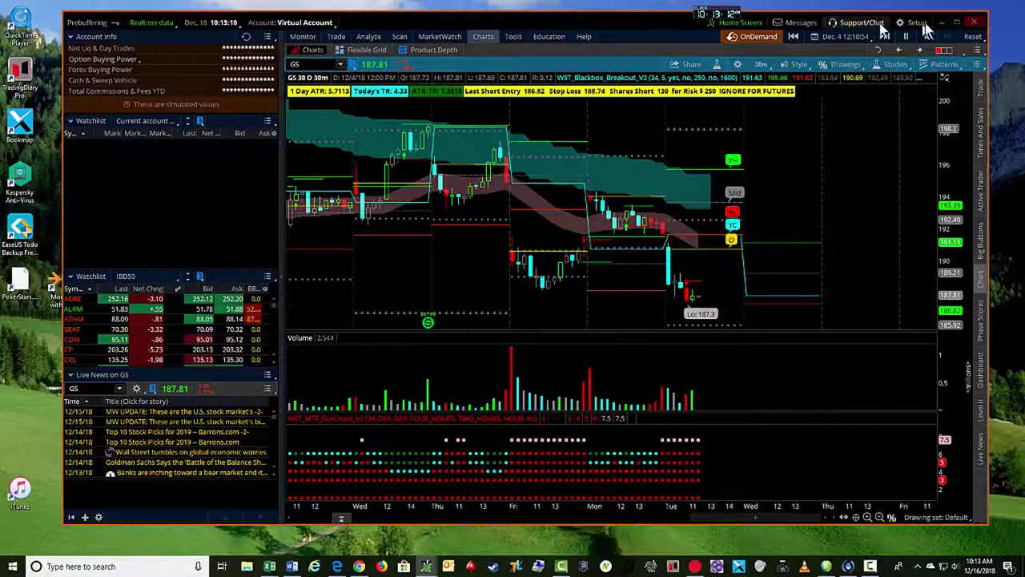
left_click(957, 23)
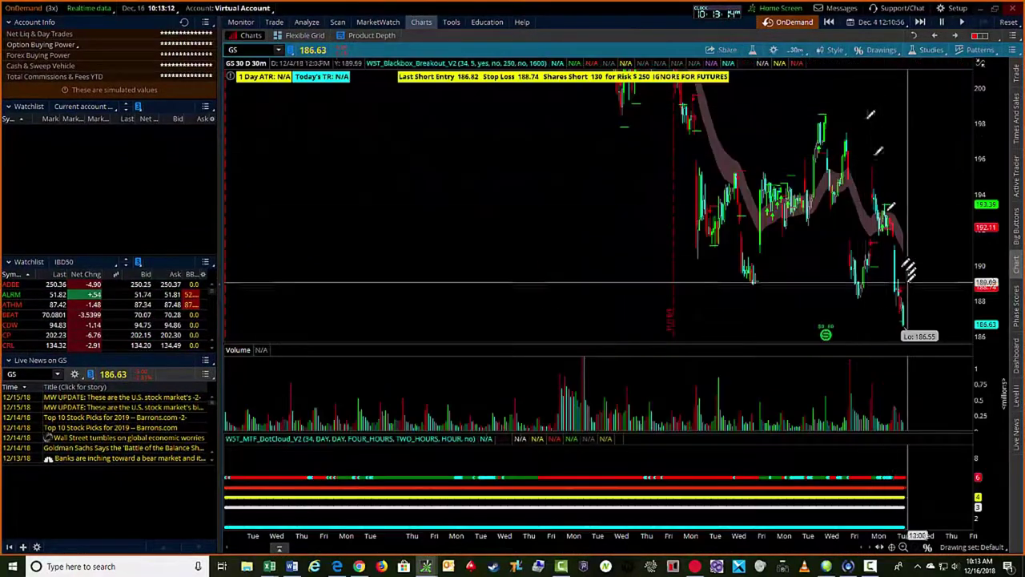
Step: Rewind the replay about ten minutes, zoom in, and play it forward to 12:08 near 186.81
left_click(902, 547)
left_click(903, 547)
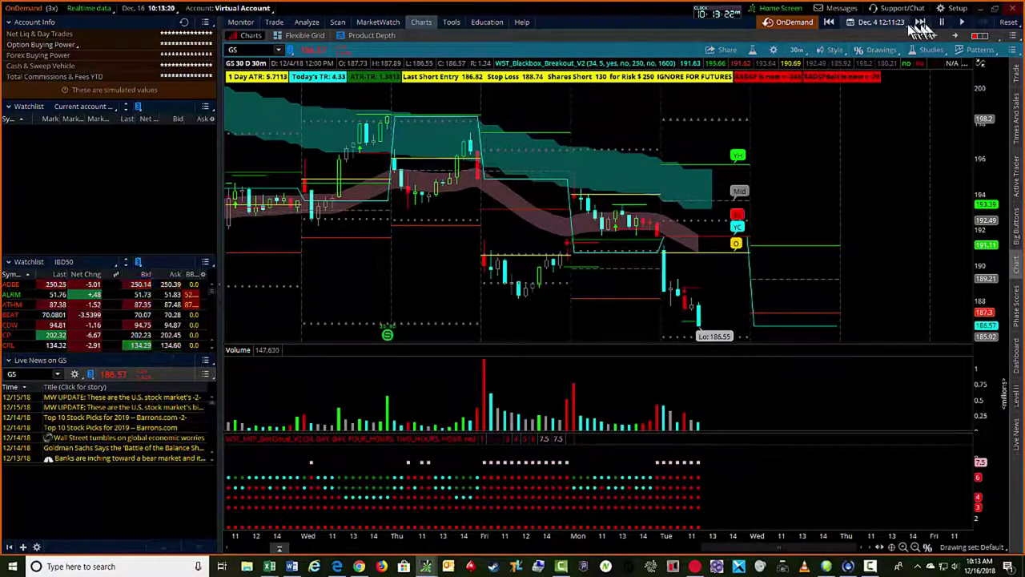
left_click(835, 24)
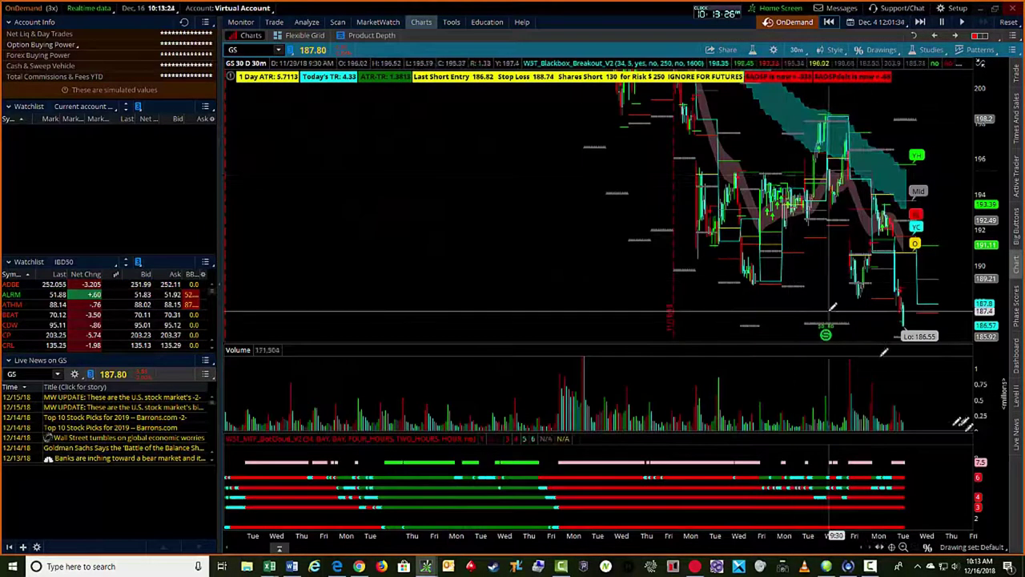
left_click(903, 547)
left_click(904, 547)
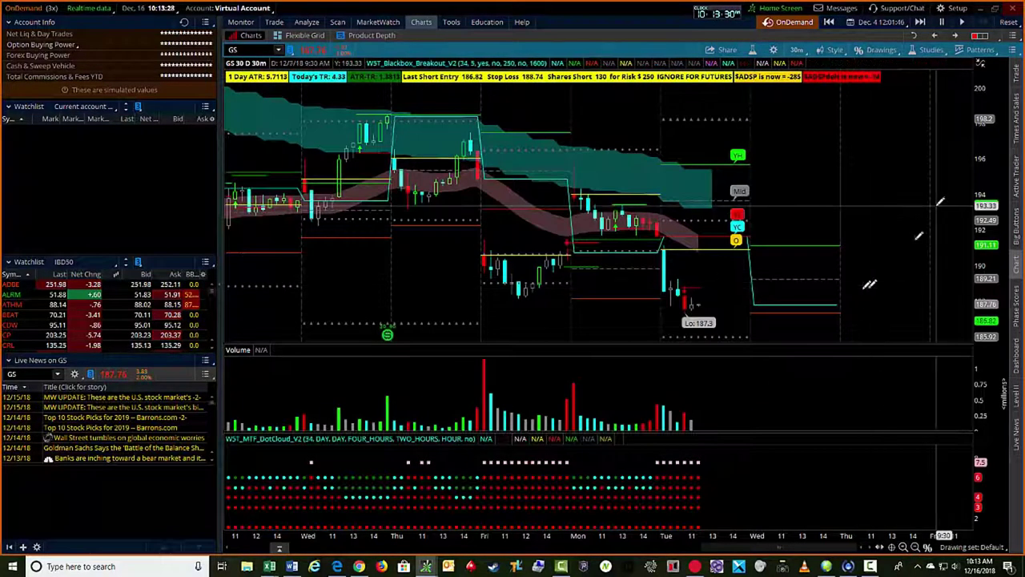
left_click(961, 25)
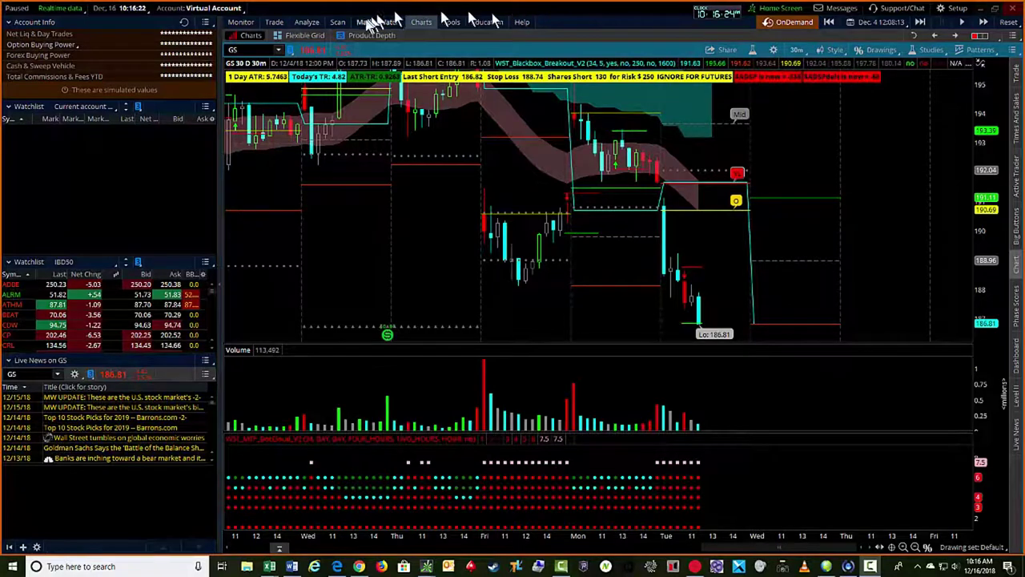
Step: In the GS option chain, start buying the 14 Dec 18 185 put as a vertical spread
left_click(277, 23)
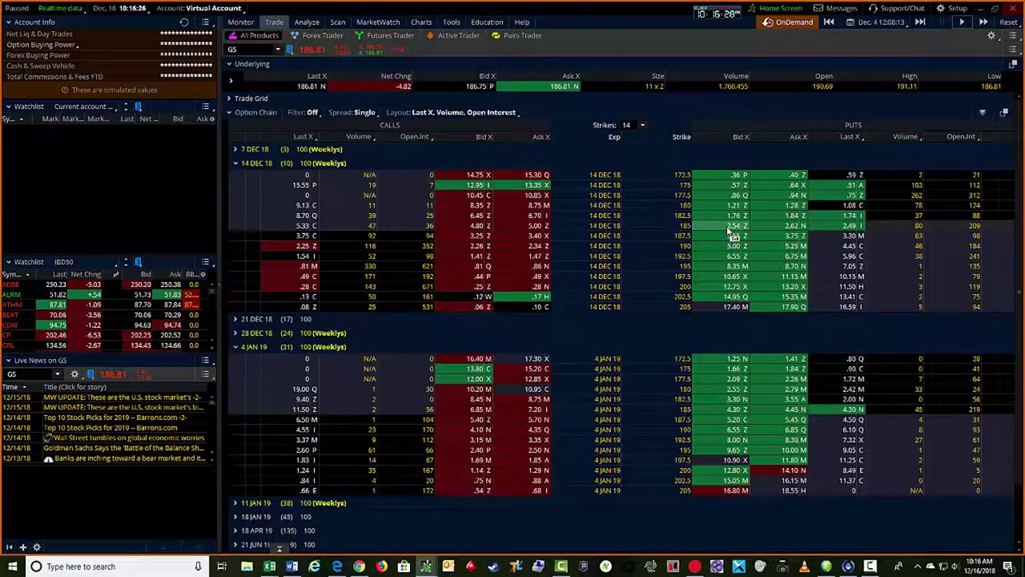
left_click_drag(732, 234, 734, 231)
left_click_drag(708, 231, 295, 210)
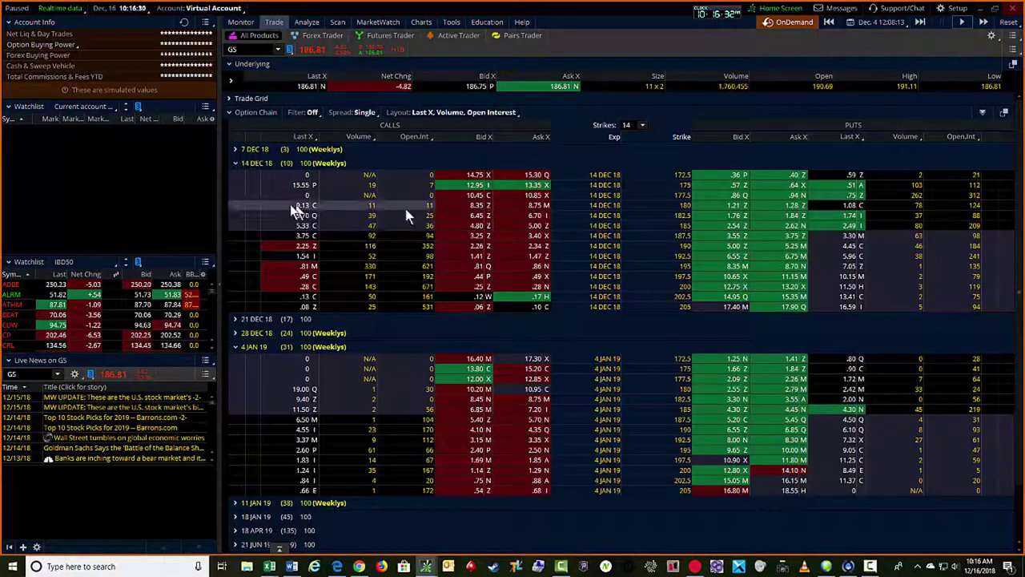
left_click_drag(733, 235, 746, 239)
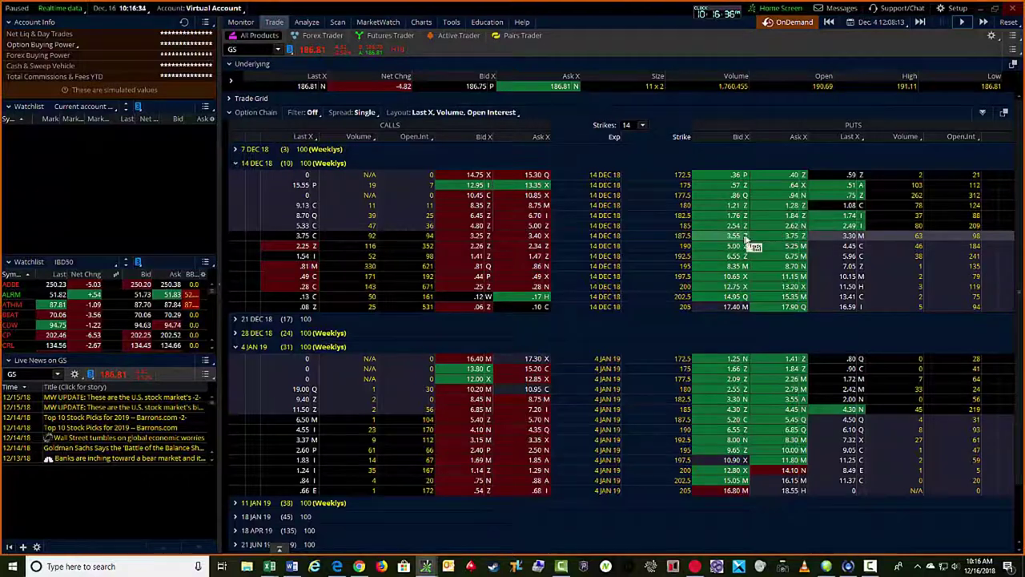
left_click_drag(737, 236, 718, 230)
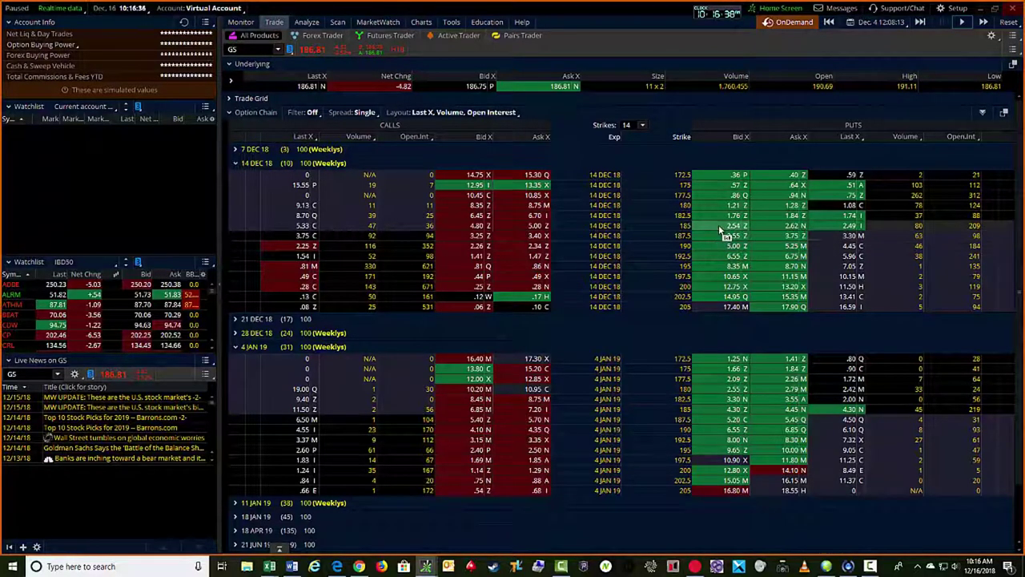
right_click(721, 231)
mouse_move(749, 238)
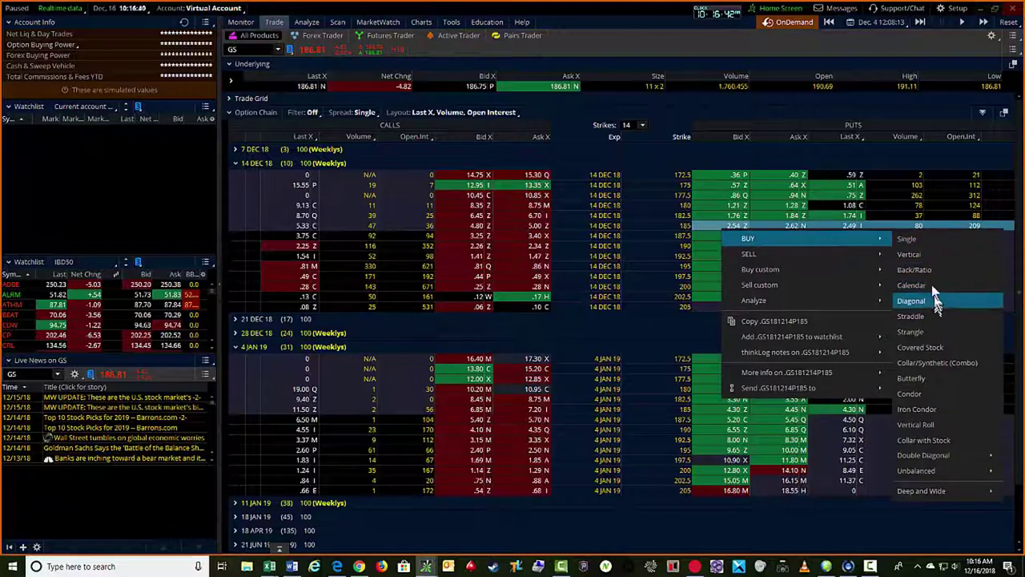
left_click(921, 256)
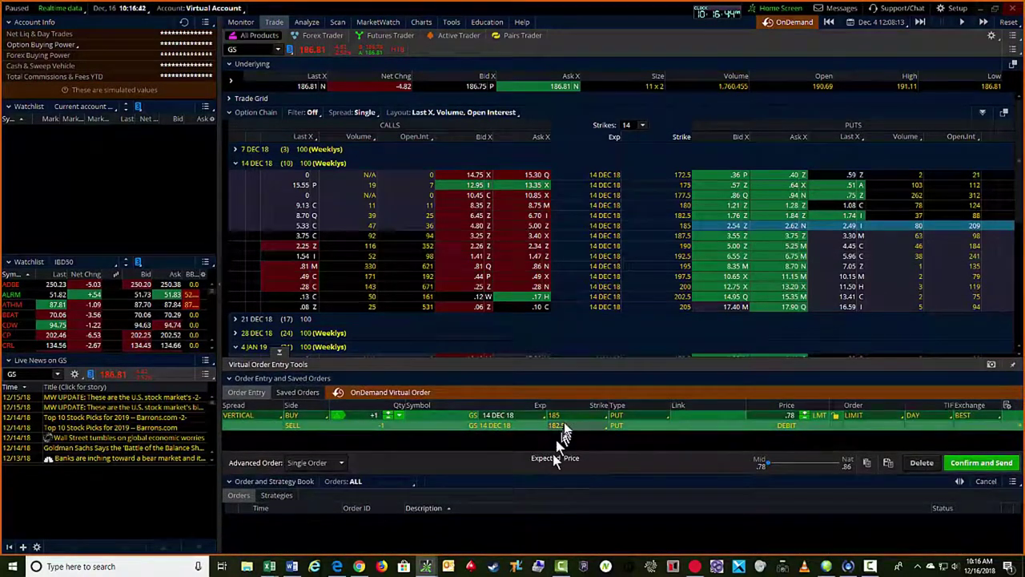
Step: Set the short leg to the 180 put and quantity 5, then send the order at 1.34 debit
left_click(560, 425)
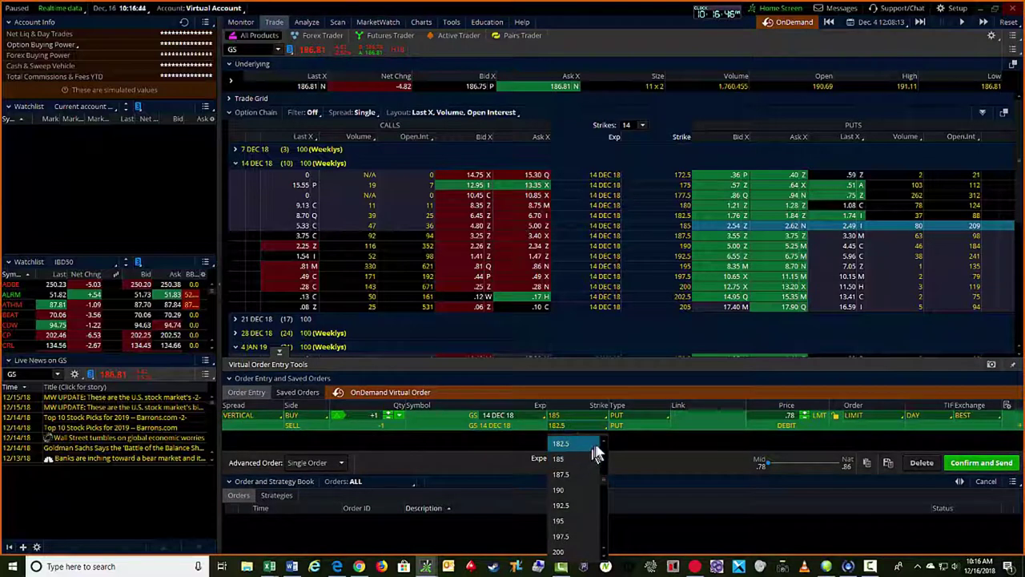
left_click(560, 443)
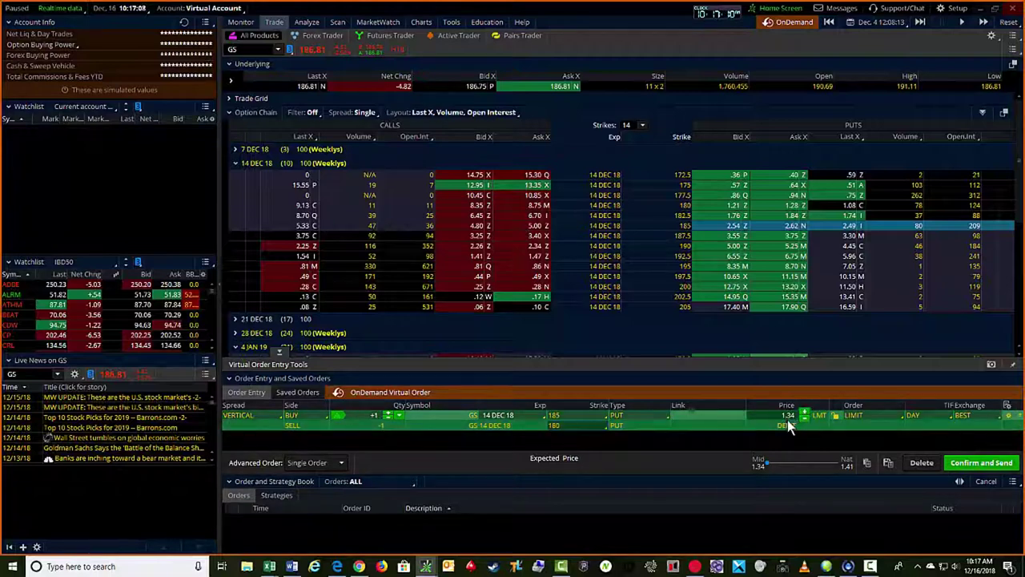
left_click(400, 418)
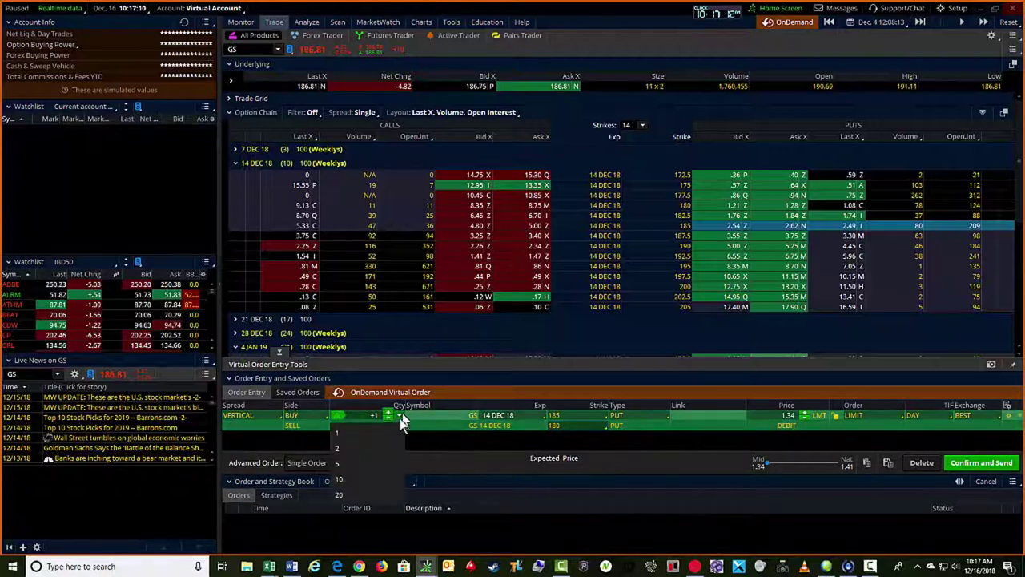
left_click(376, 459)
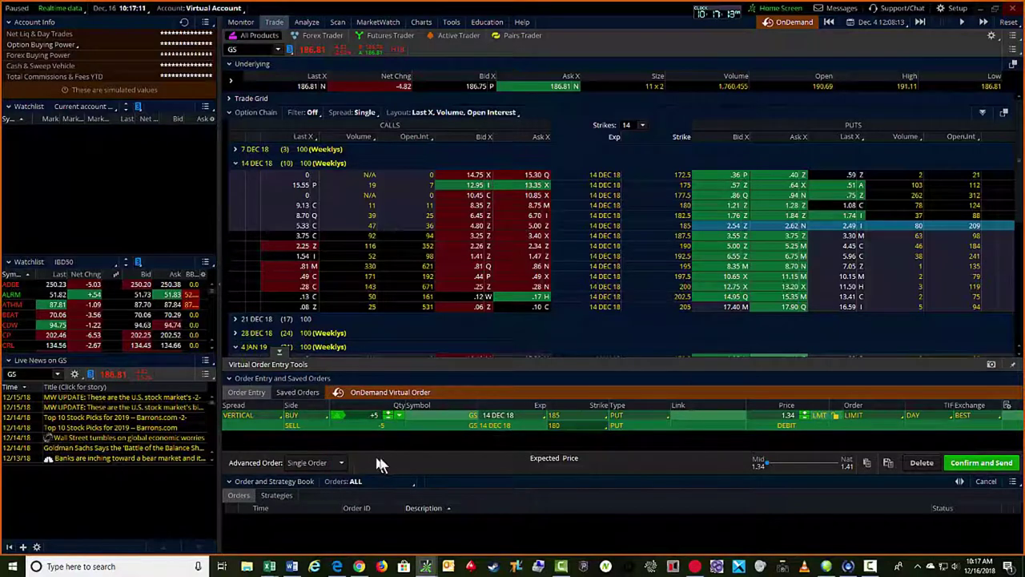
left_click(982, 463)
left_click(985, 457)
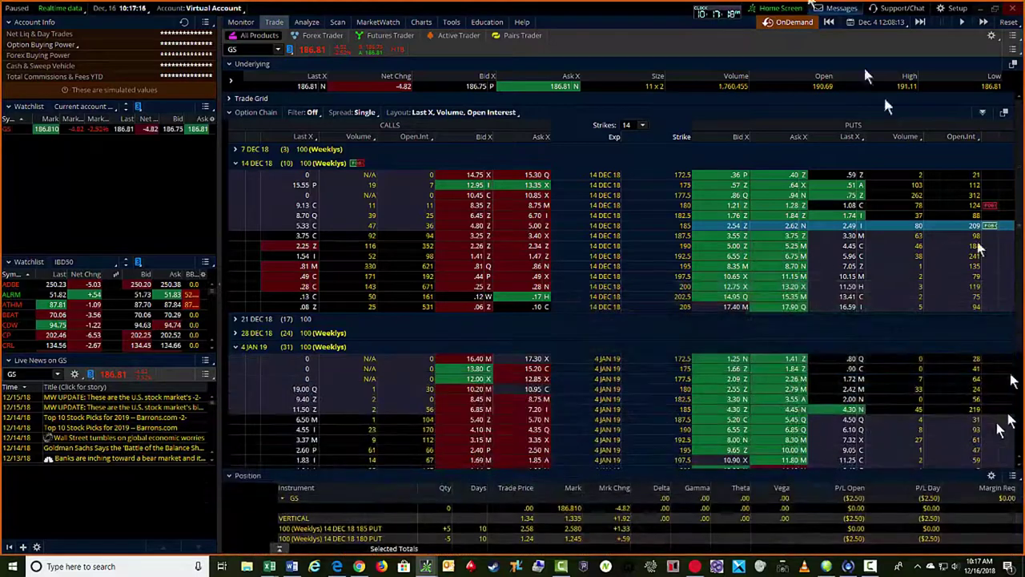
Step: Check the filled GS vertical in Activity and Positions, unmask account values, then return to the chart
left_click(433, 24)
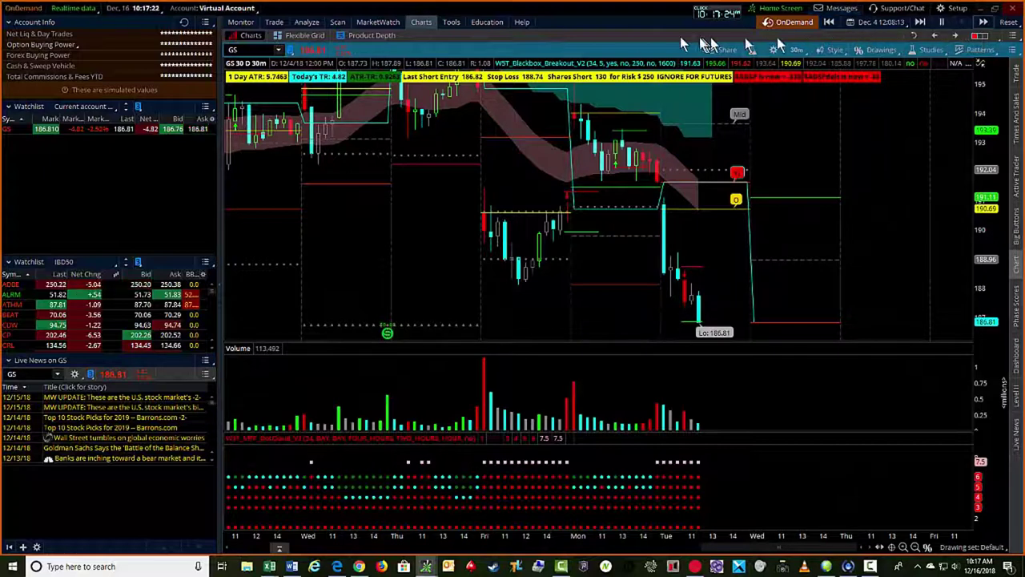
mouse_move(273, 27)
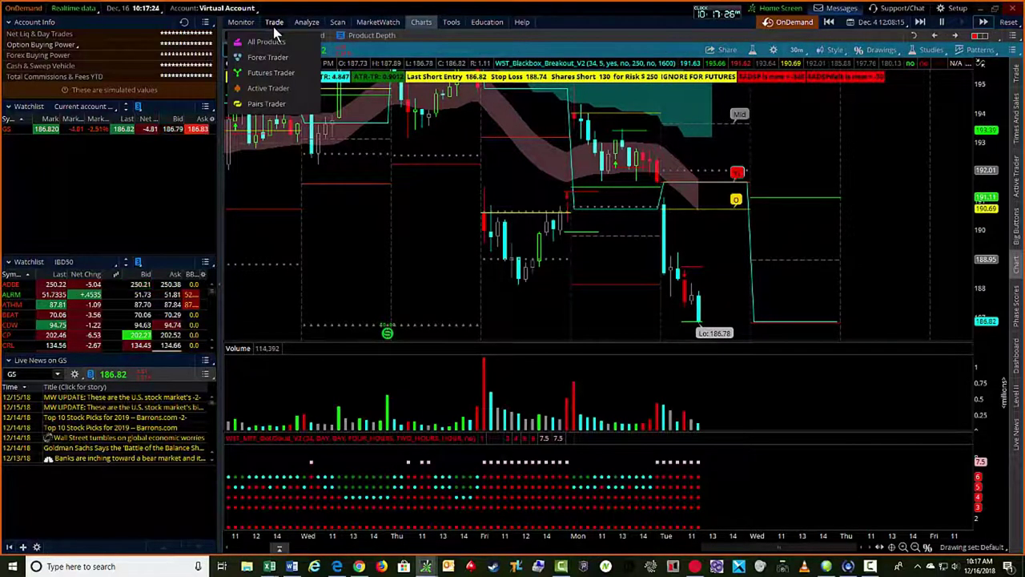
left_click(273, 27)
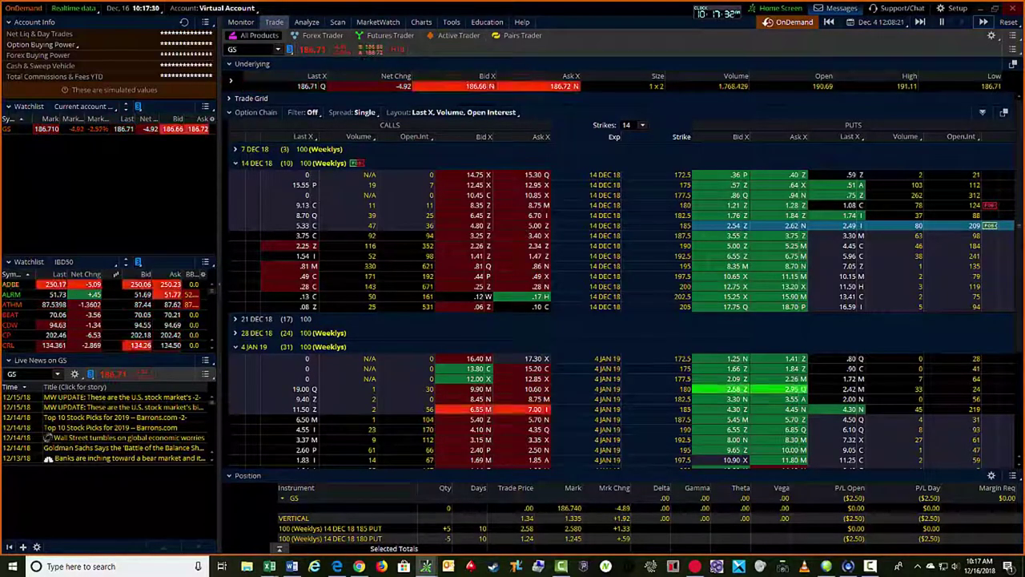
left_click(242, 26)
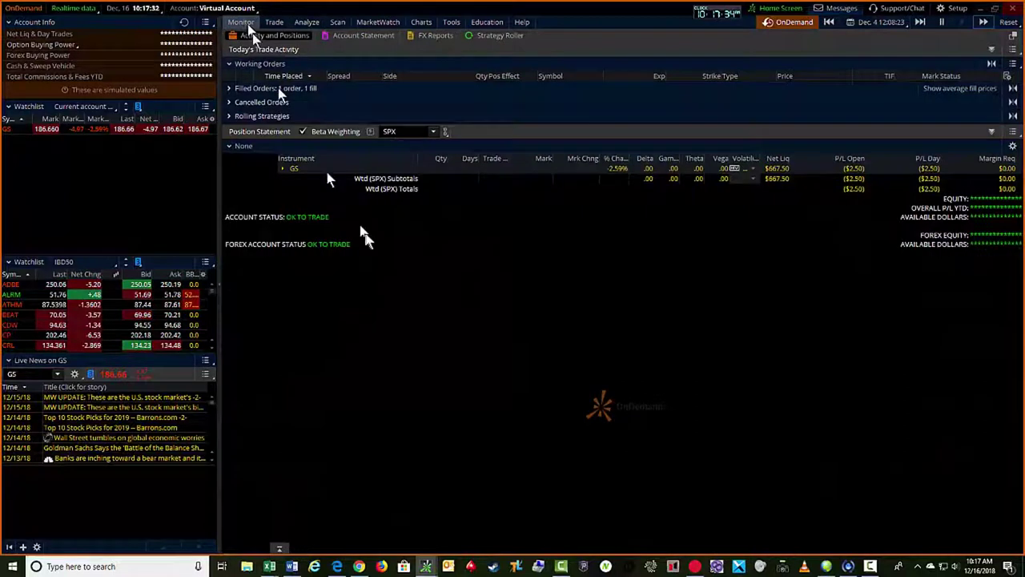
left_click(260, 89)
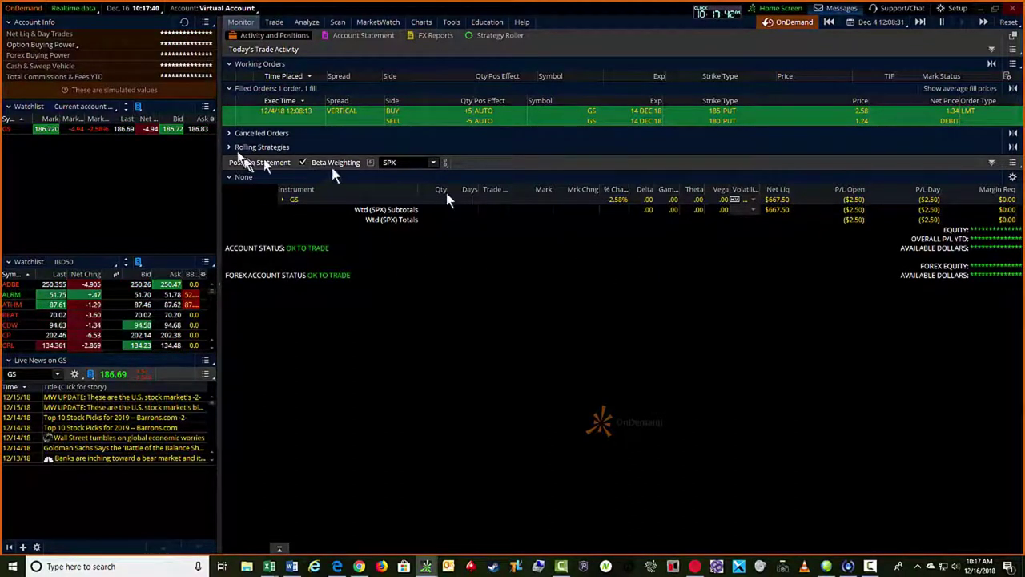
mouse_move(69, 47)
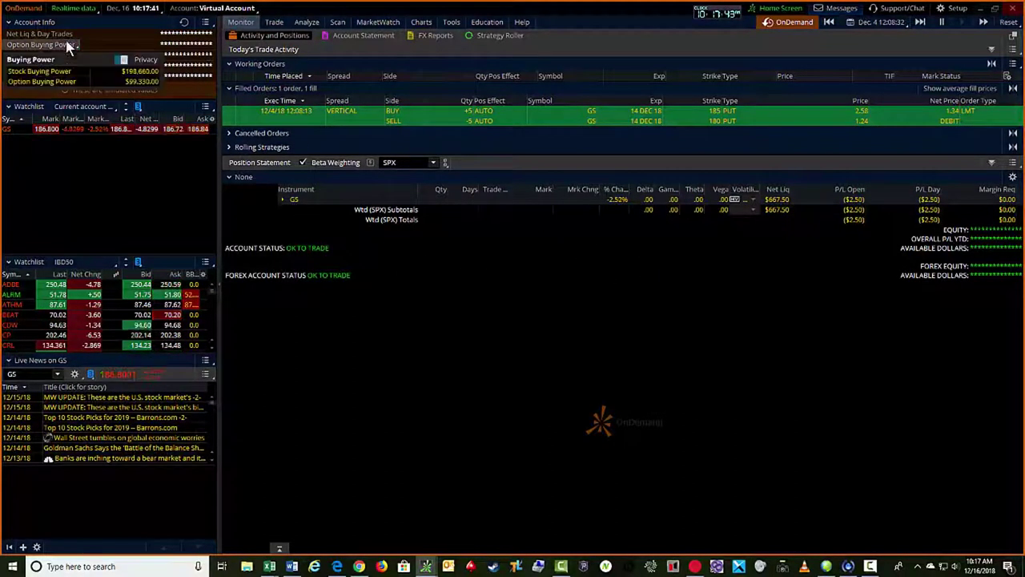
left_click(124, 60)
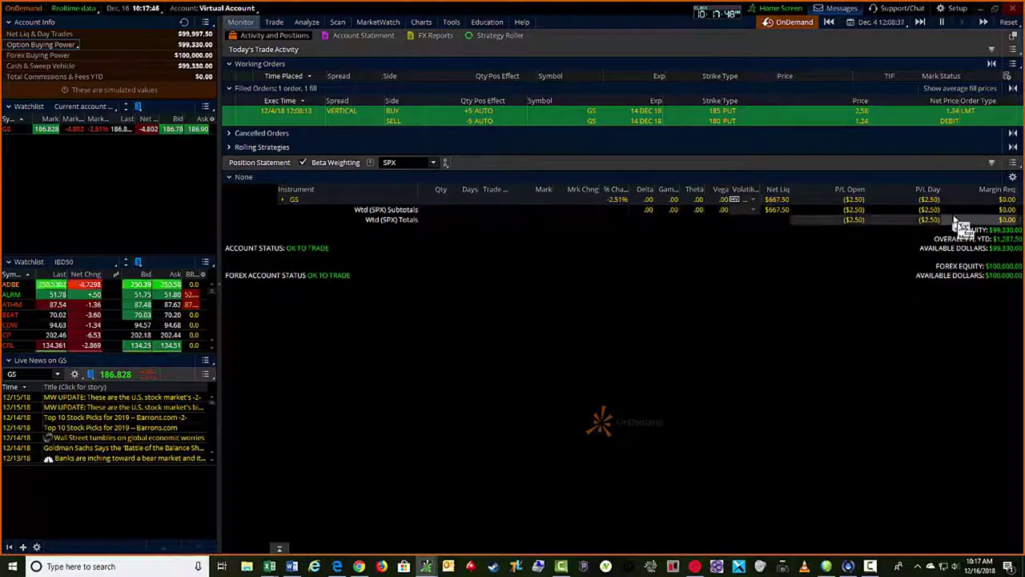
left_click(428, 22)
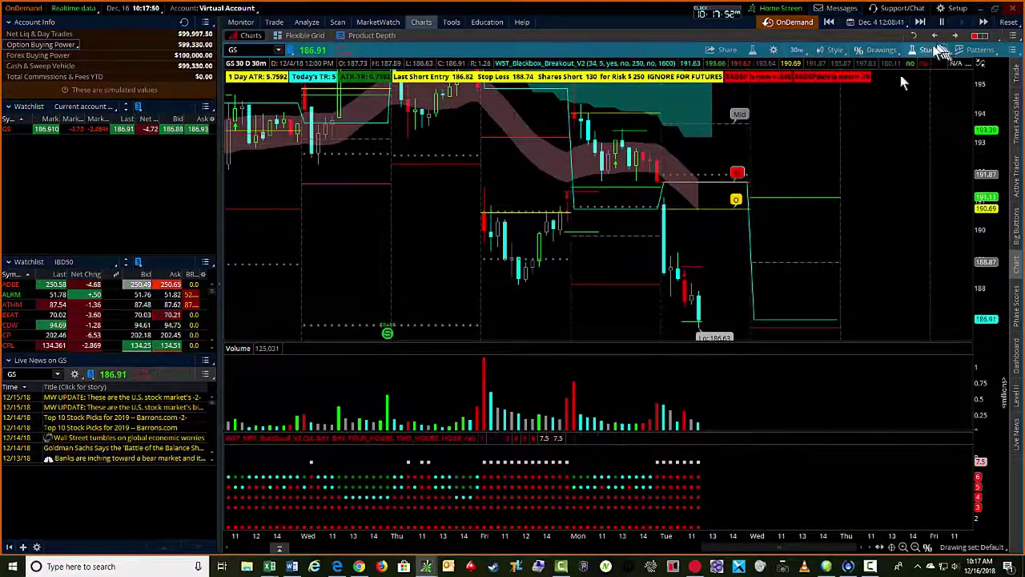
Step: Jump the replay to Dec 5, zoom the GS chart in, and widen its price range to about 182–200
left_click_drag(988, 218, 1004, 314)
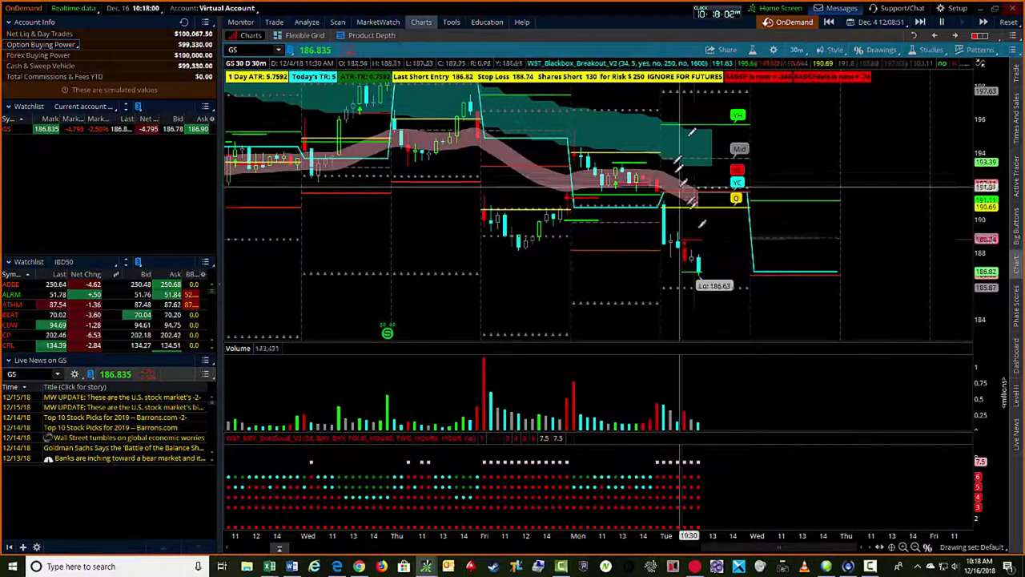
left_click(885, 23)
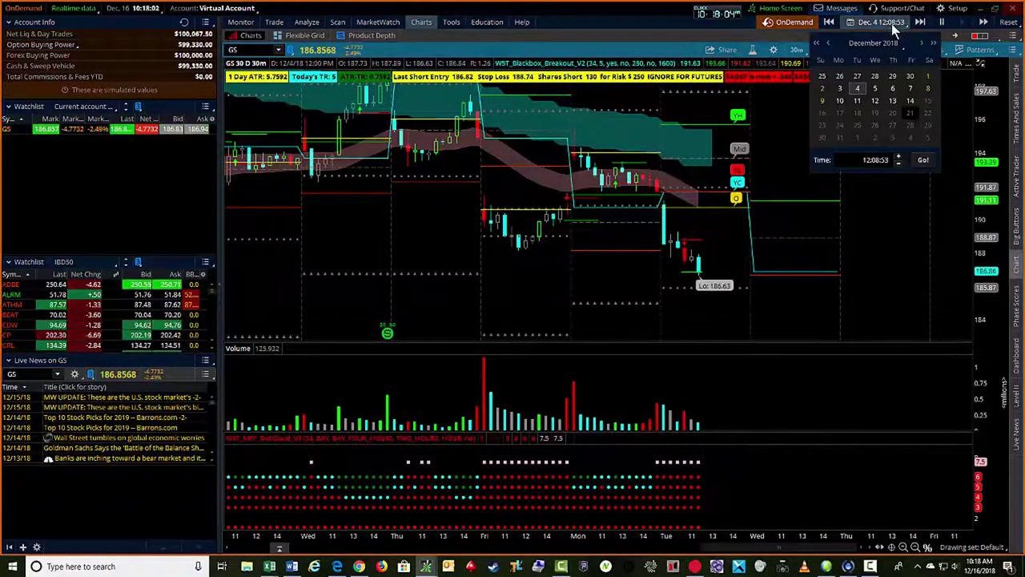
left_click(874, 89)
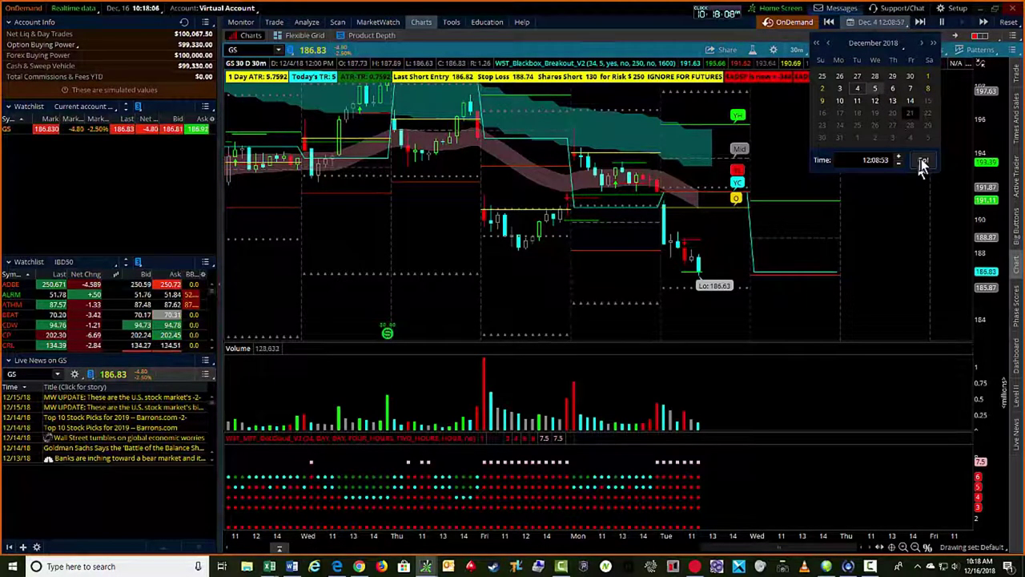
left_click(921, 159)
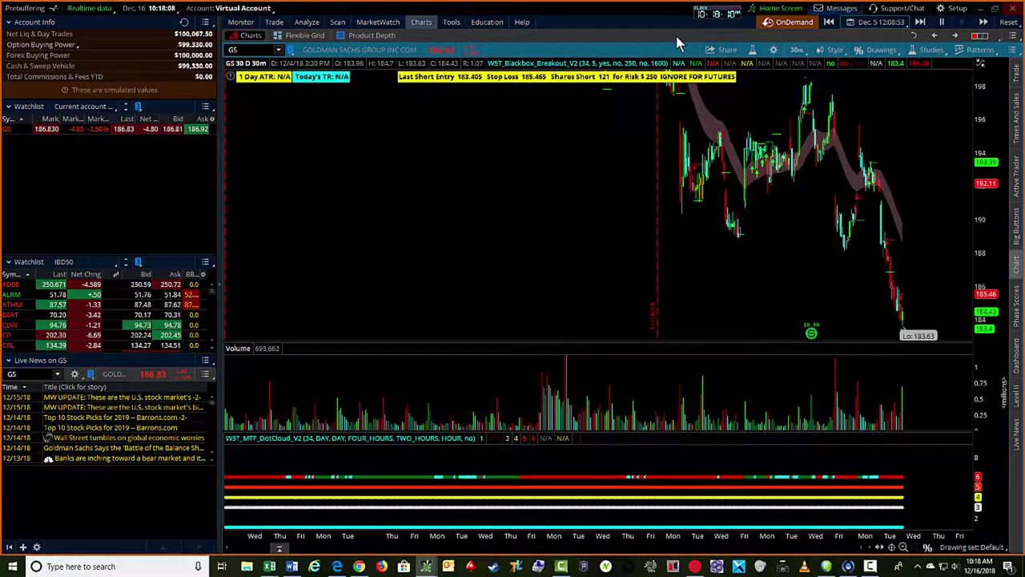
left_click(903, 548)
left_click(904, 548)
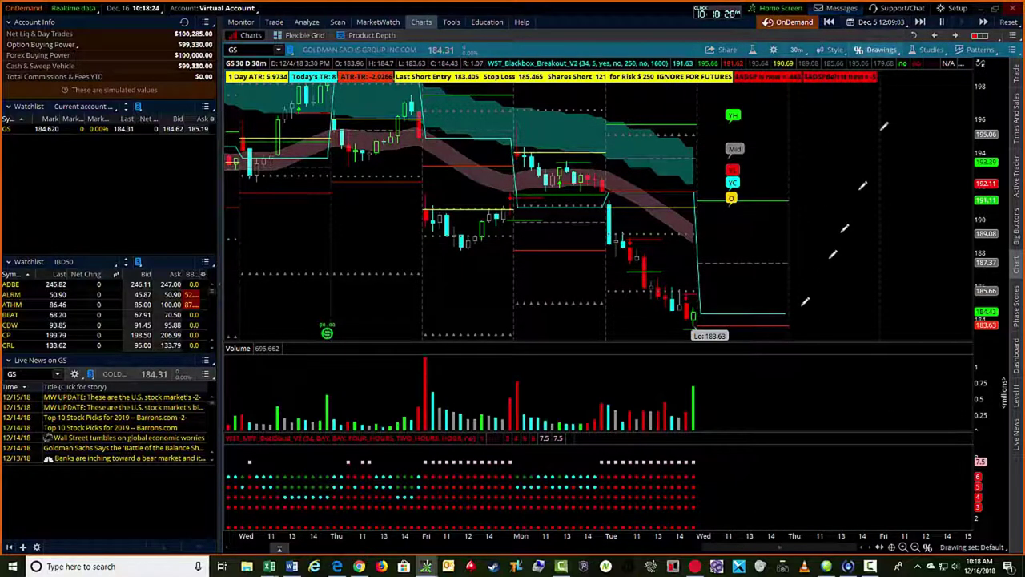
left_click_drag(1005, 282, 1001, 310)
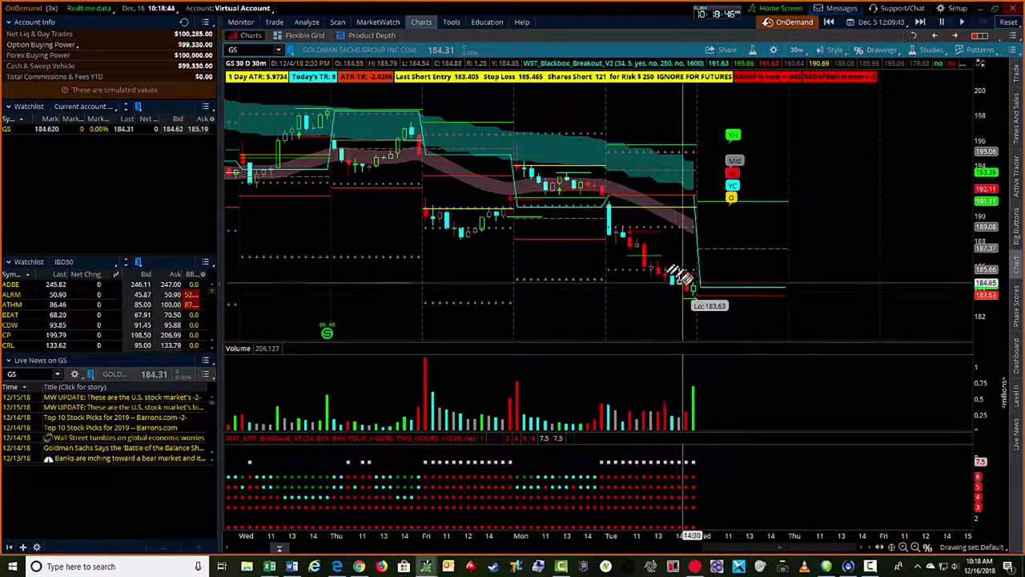
left_click(257, 24)
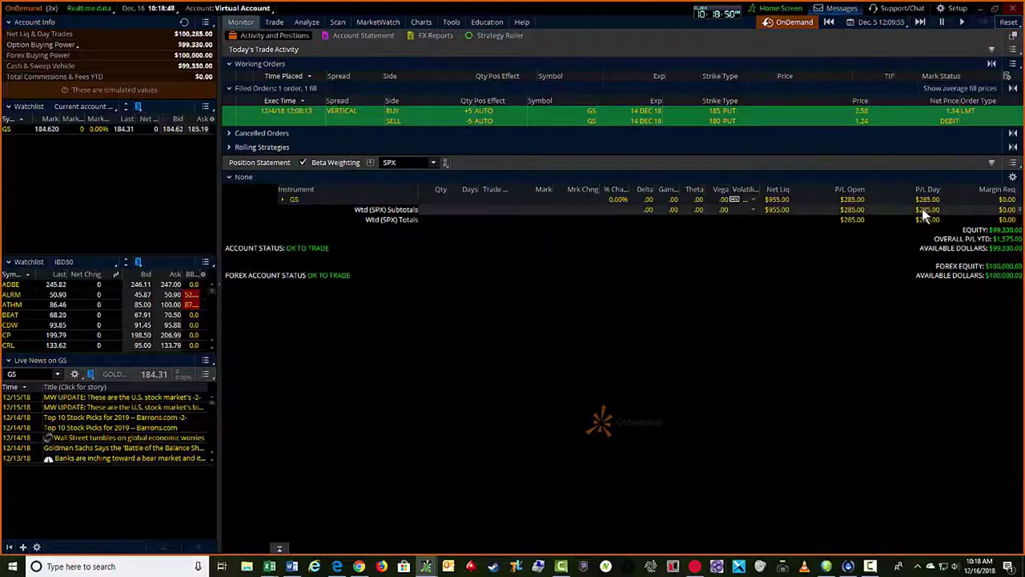
left_click(283, 199)
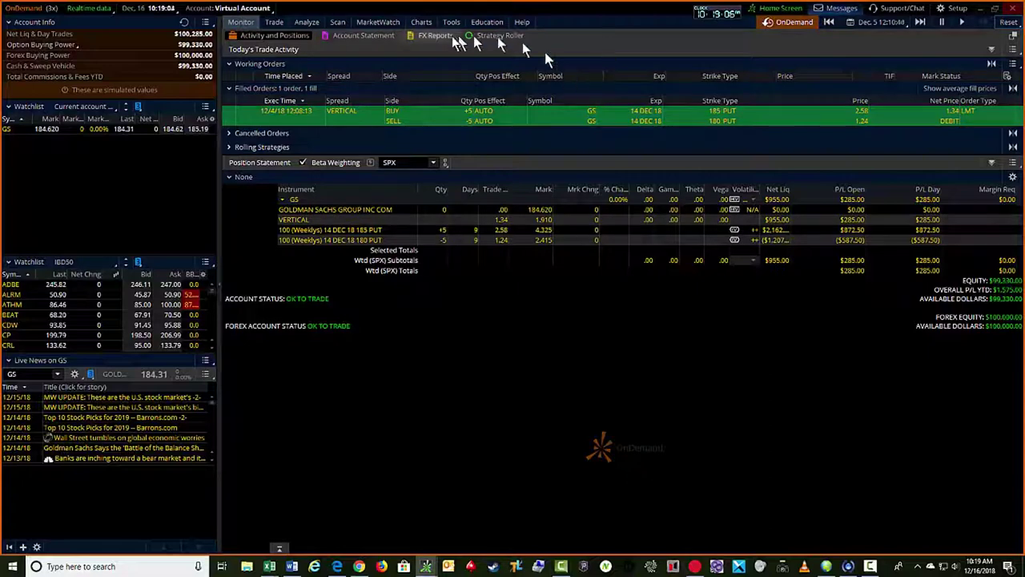
left_click(432, 26)
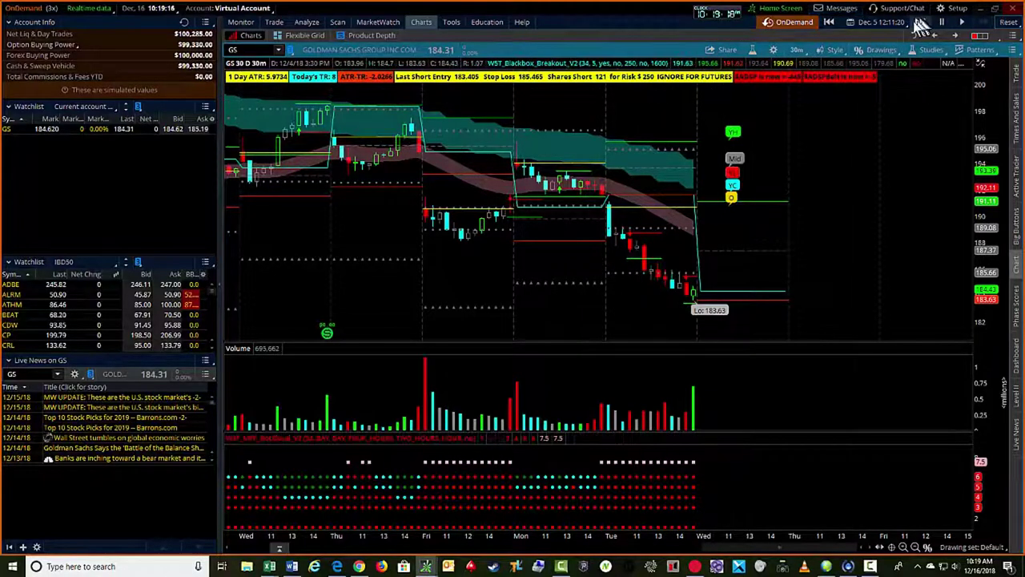
Step: Advance the replay to Dec 6, zoom the chart in, and widen the price range to about 178–204
left_click(881, 23)
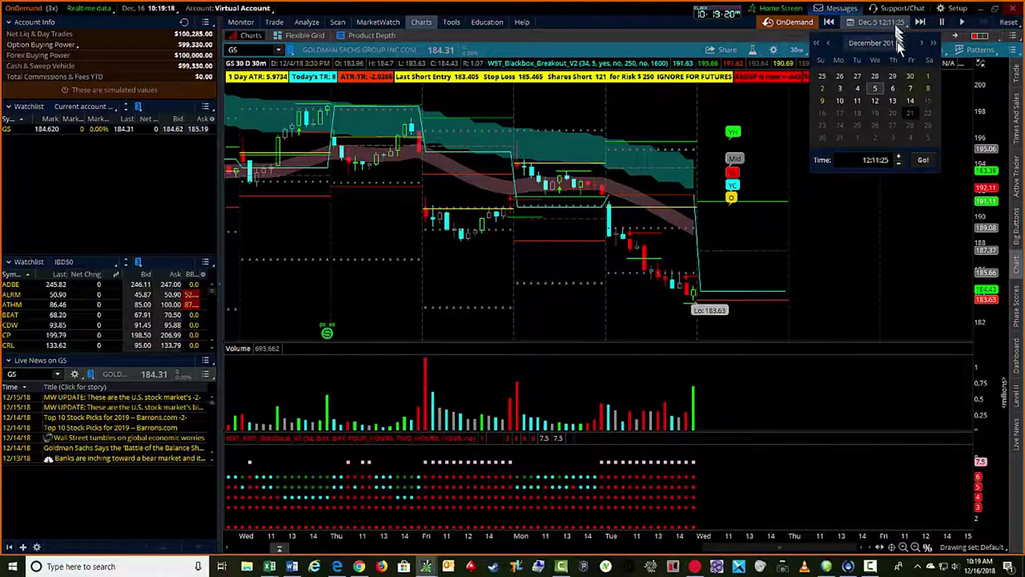
left_click(893, 89)
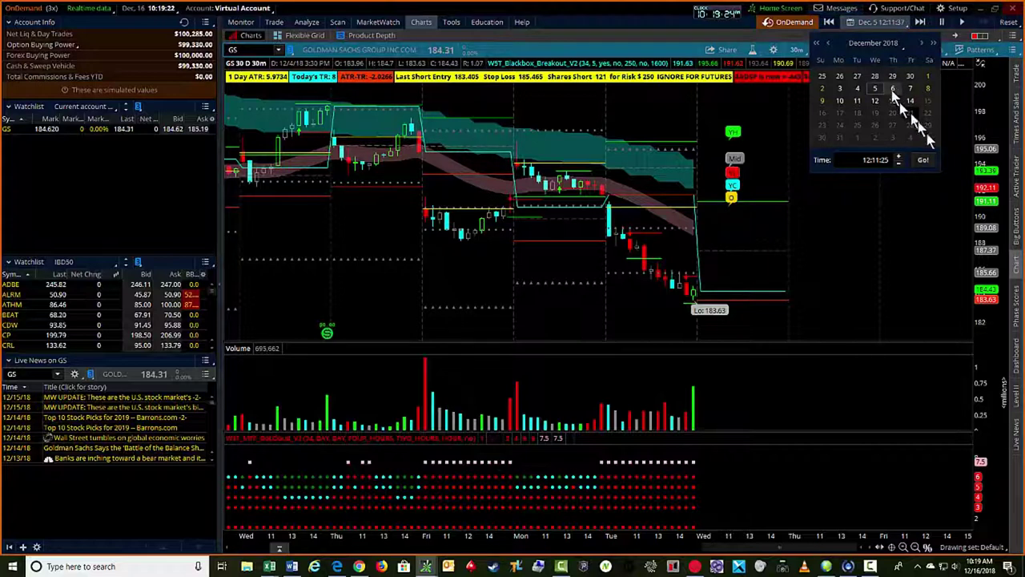
left_click(922, 159)
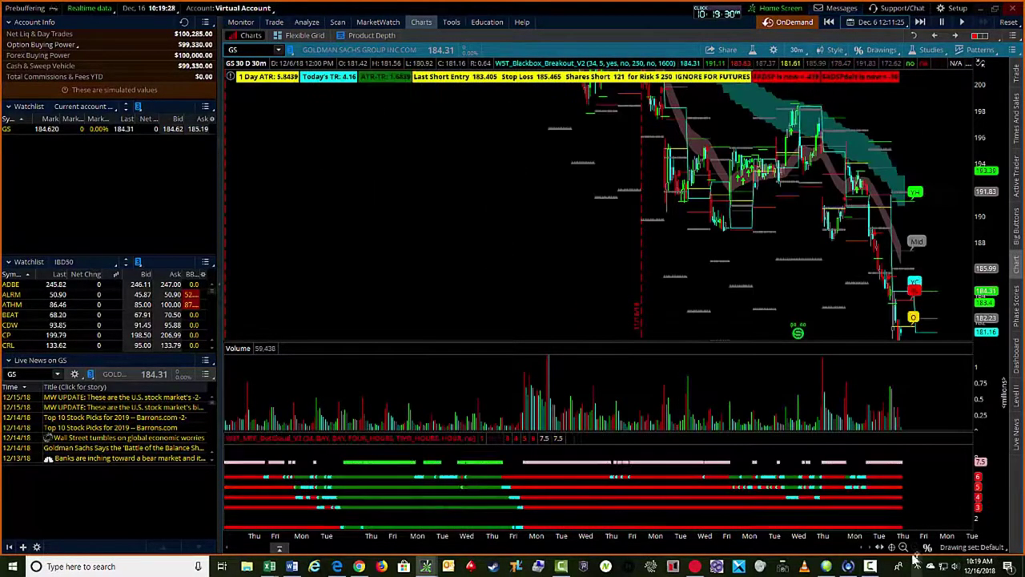
left_click(903, 547)
left_click(902, 547)
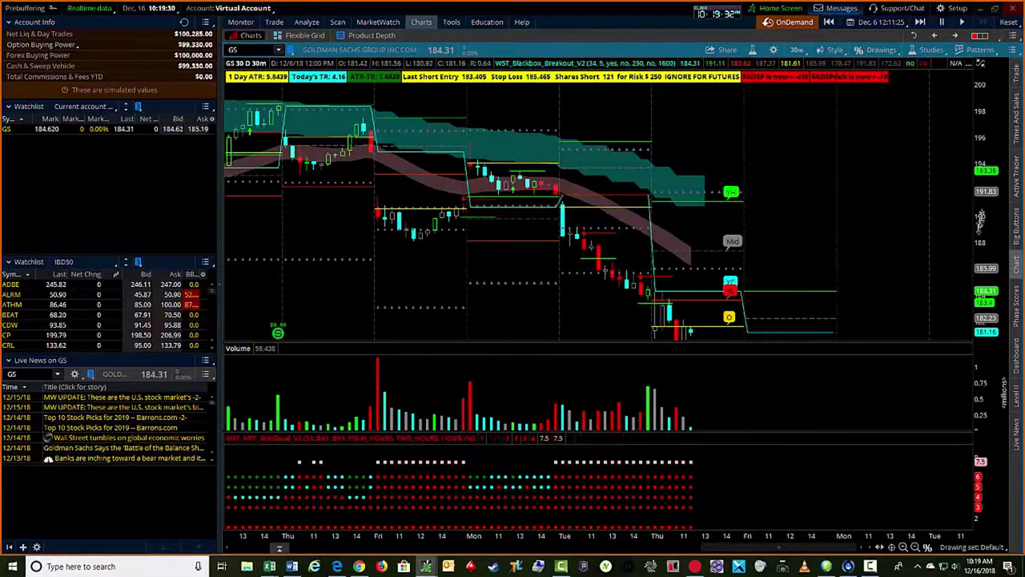
left_click_drag(988, 228, 988, 248)
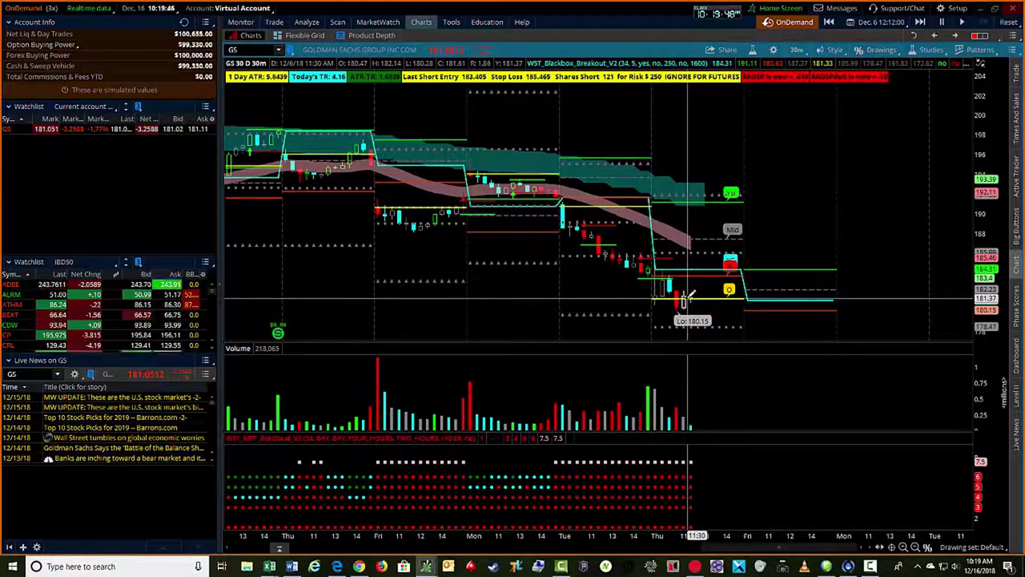
Step: Sell 3 of the five GS 185/180 put verticals at a 2.57 credit, then return to the GS chart
left_click(240, 22)
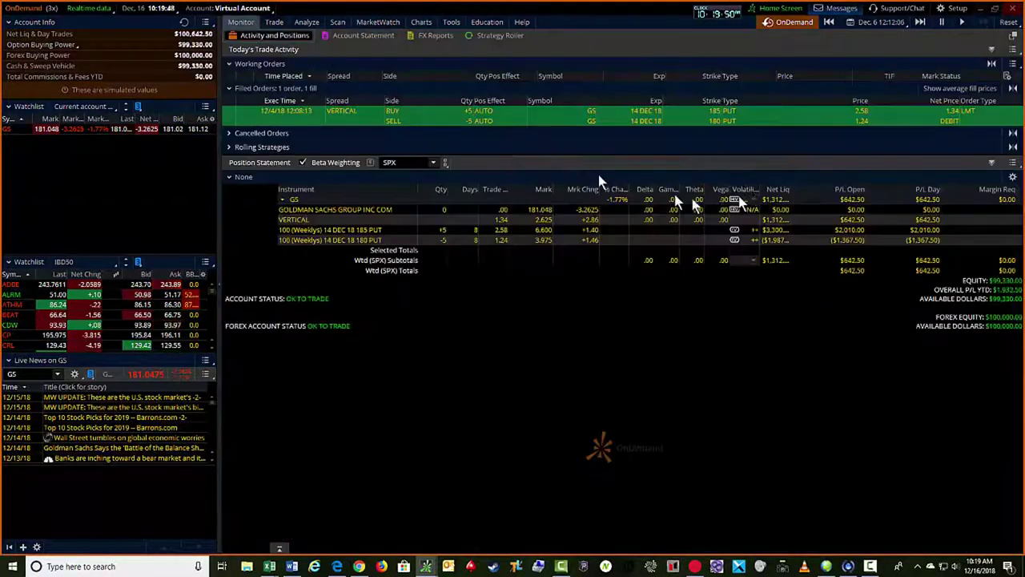
left_click(522, 223)
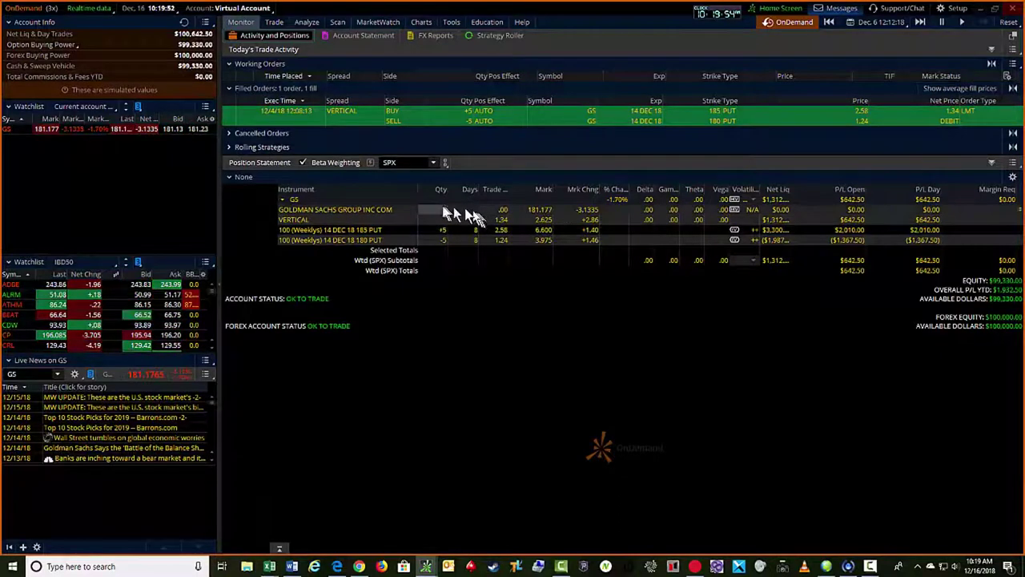
right_click(347, 232)
mouse_move(450, 241)
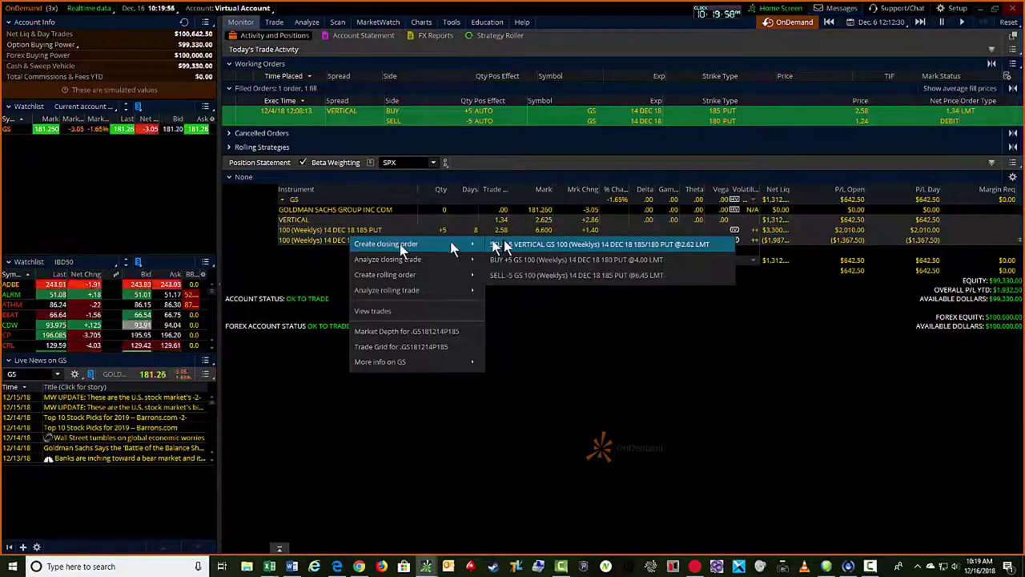
left_click(520, 238)
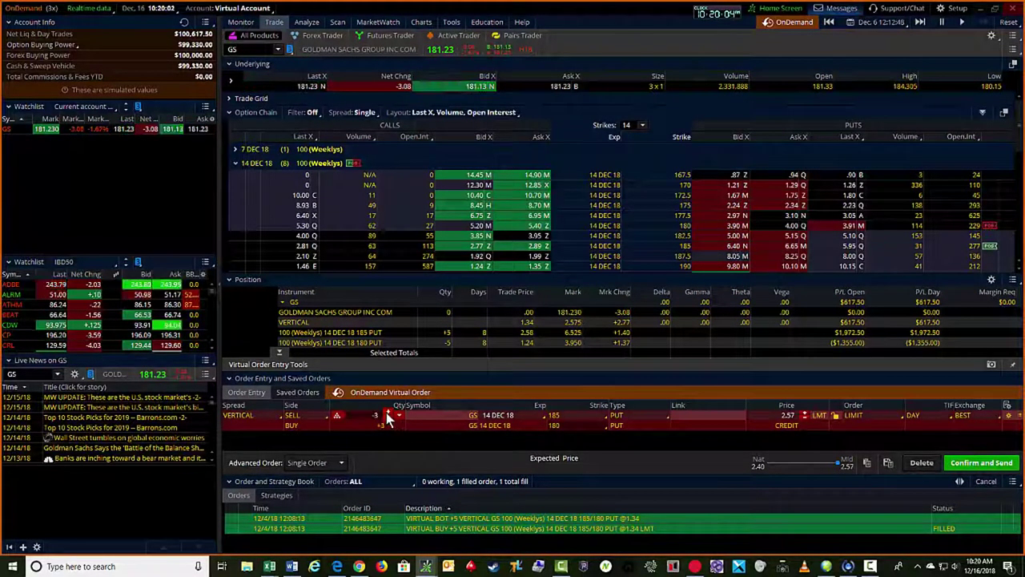
left_click(996, 463)
left_click(997, 464)
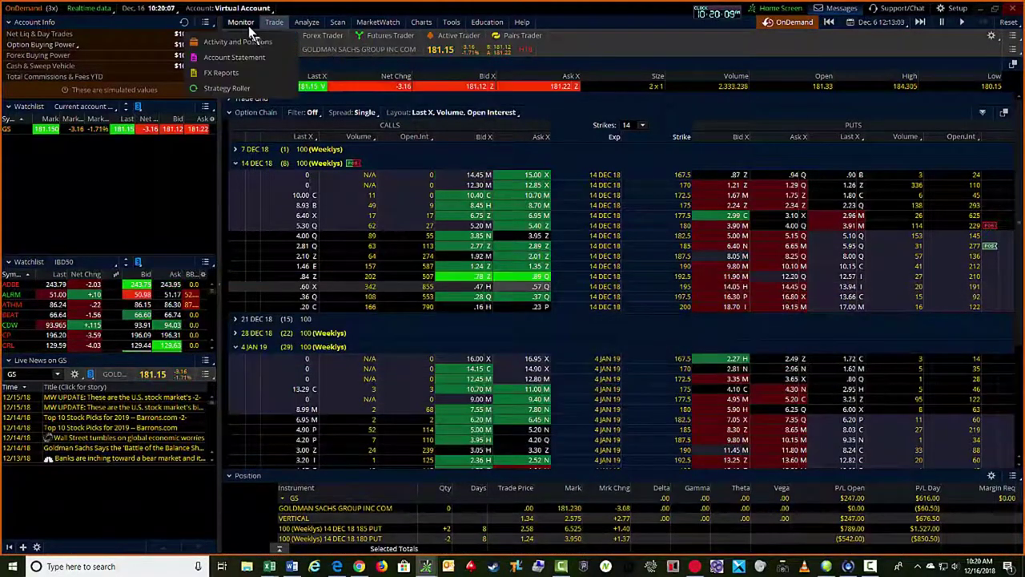
left_click(241, 22)
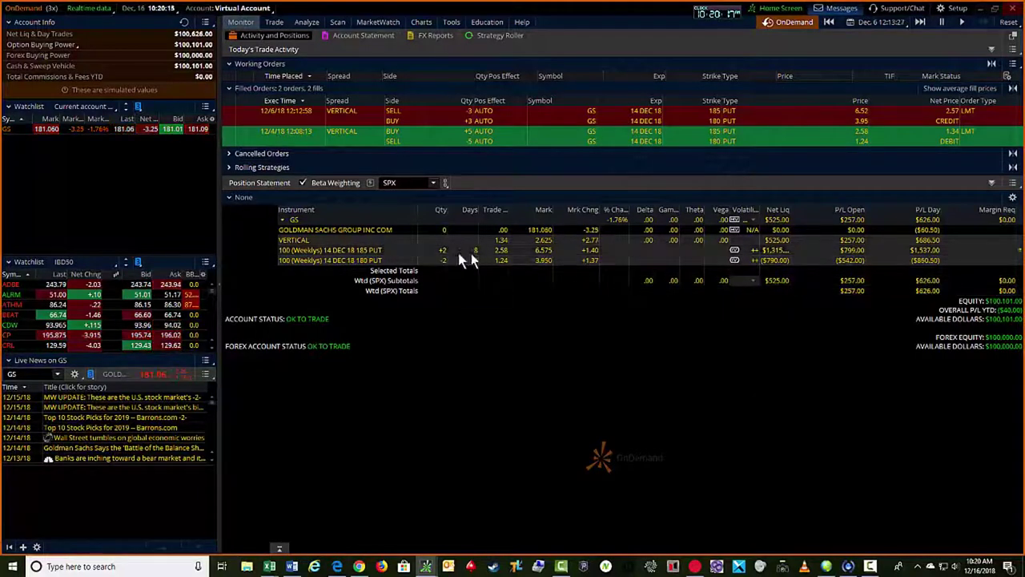
left_click(425, 26)
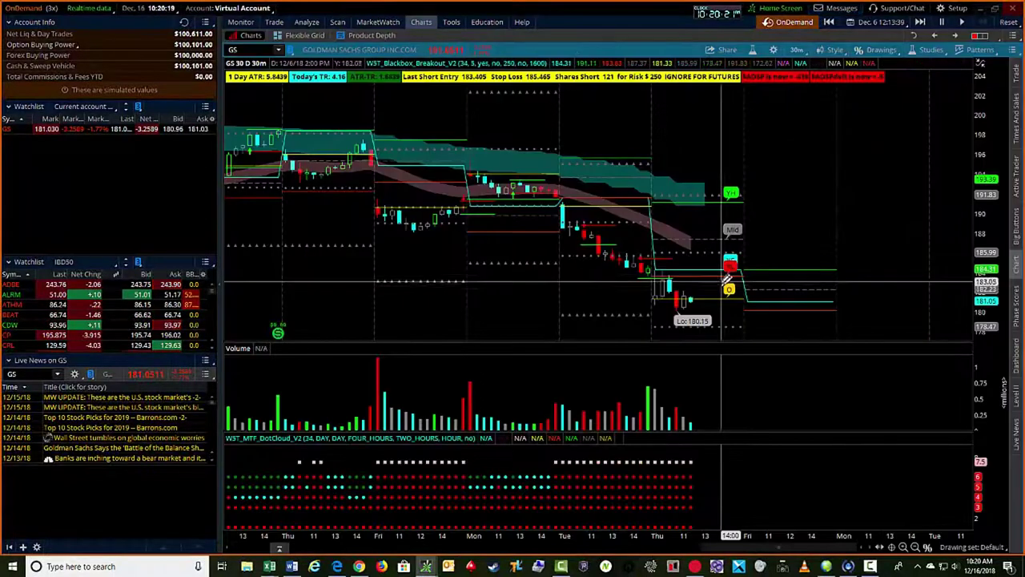
Step: Fast-forward the replay to 12:33 and zoom in on the recent GS bars
left_click(919, 24)
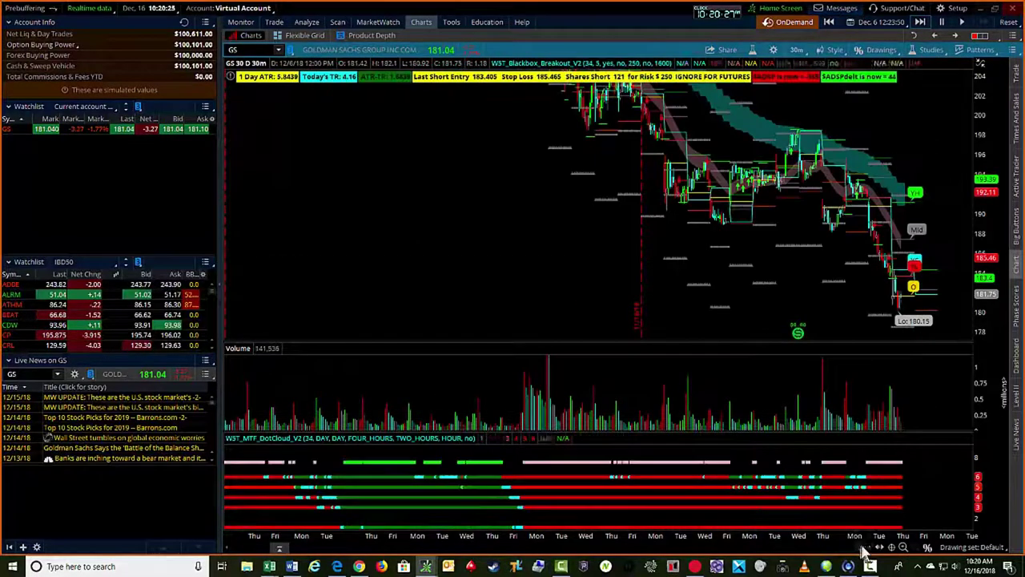
left_click(902, 547)
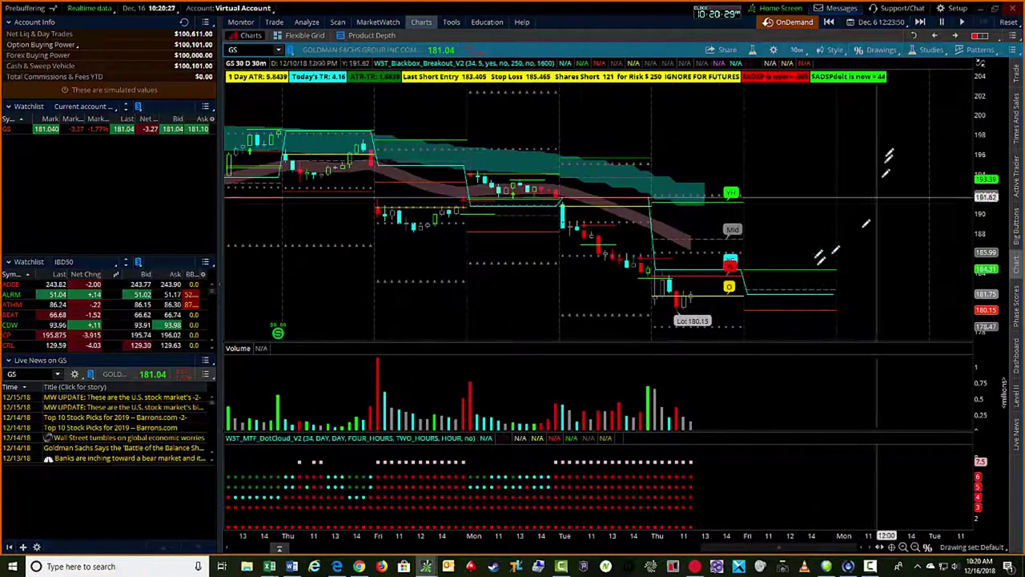
left_click(921, 22)
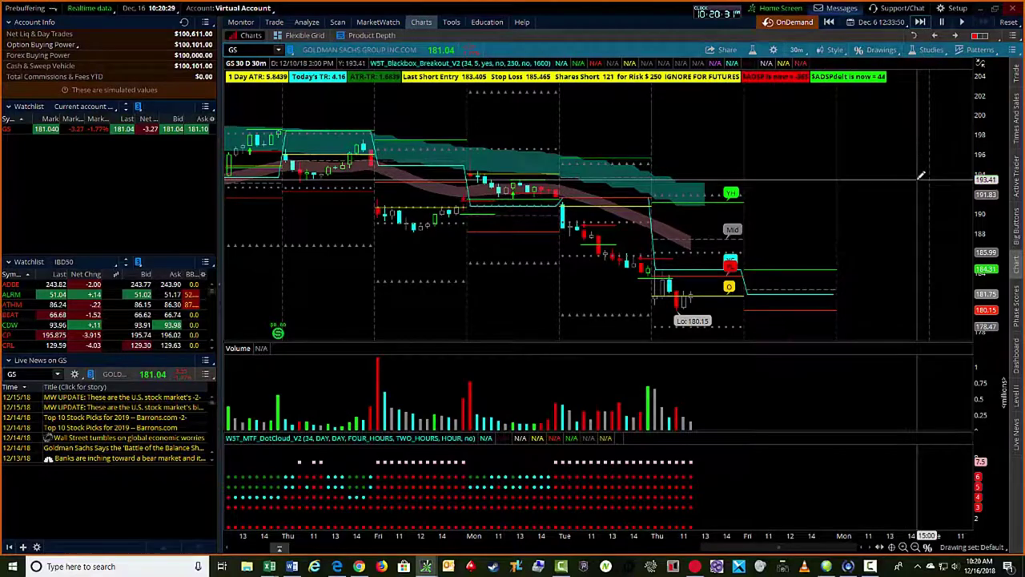
left_click(903, 547)
left_click(903, 548)
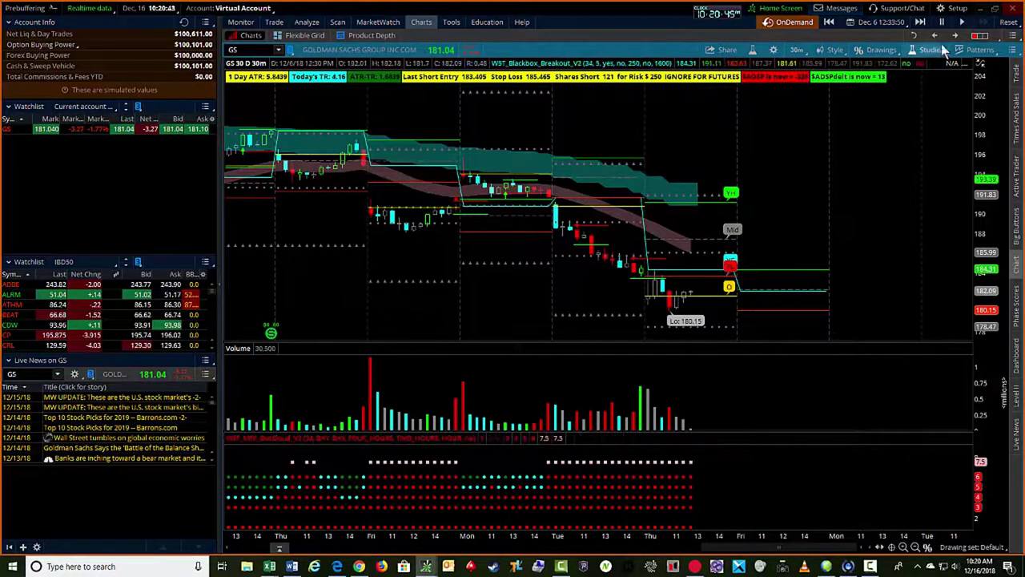
Step: Jump the replay to December 7 and zoom in on the latest candles
left_click(884, 24)
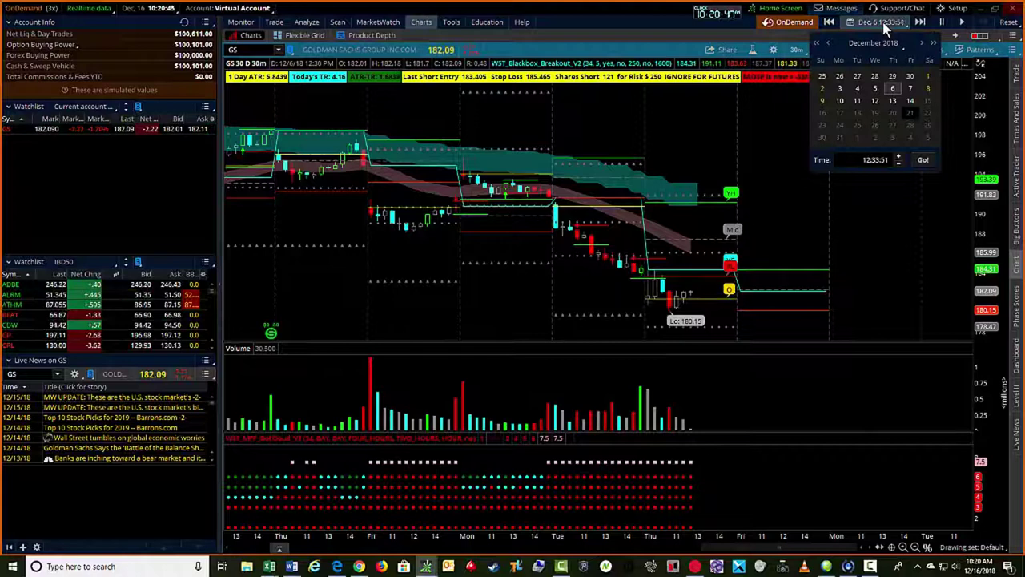
left_click(908, 88)
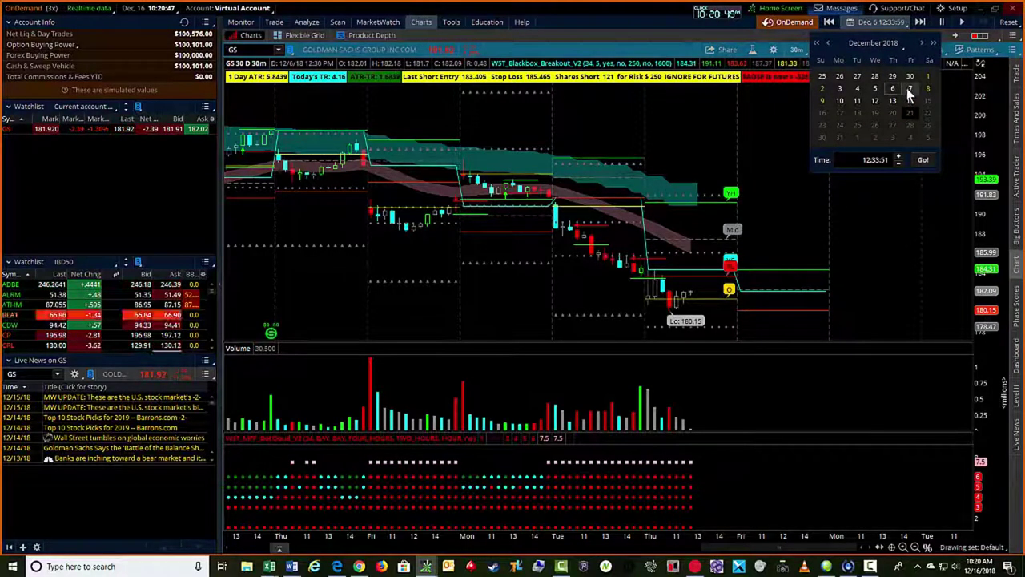
left_click(922, 160)
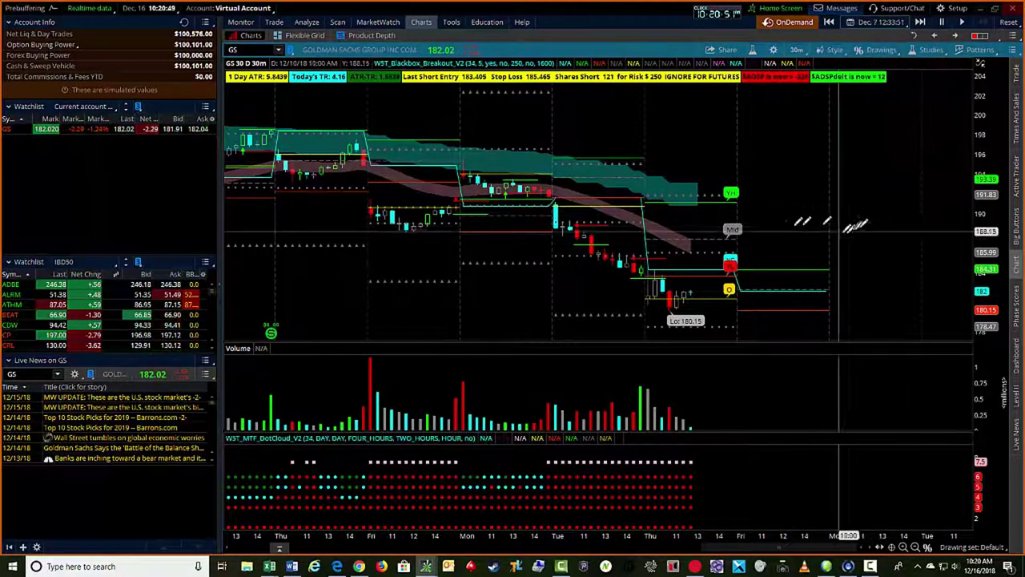
left_click(904, 547)
left_click(903, 547)
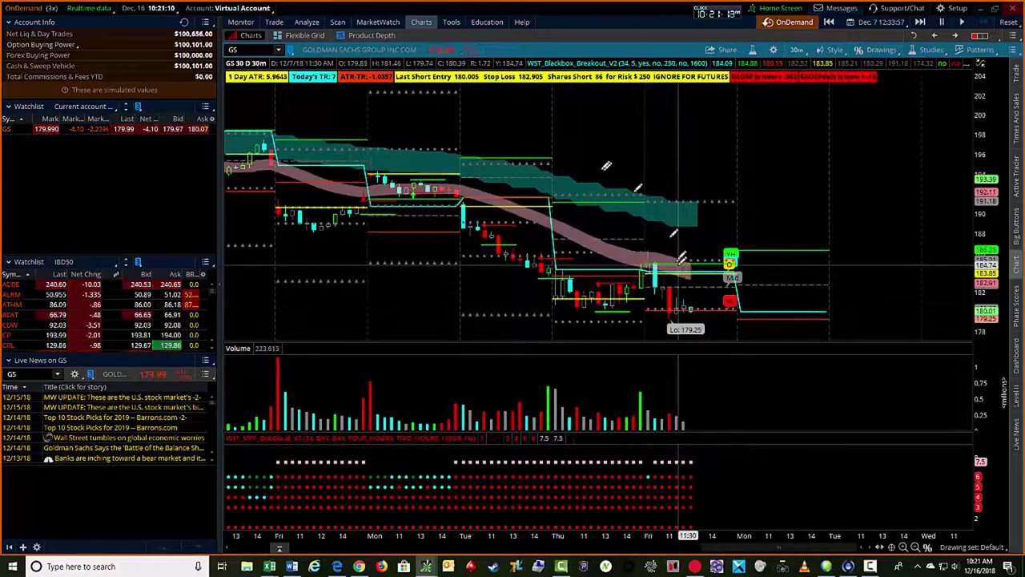
mouse_move(241, 22)
left_click(268, 38)
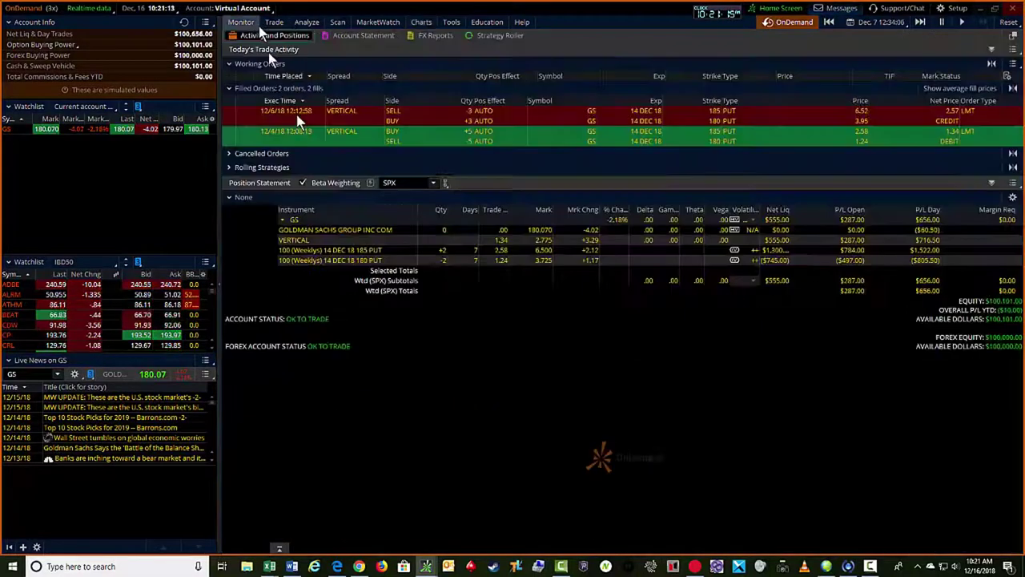
left_click(533, 240)
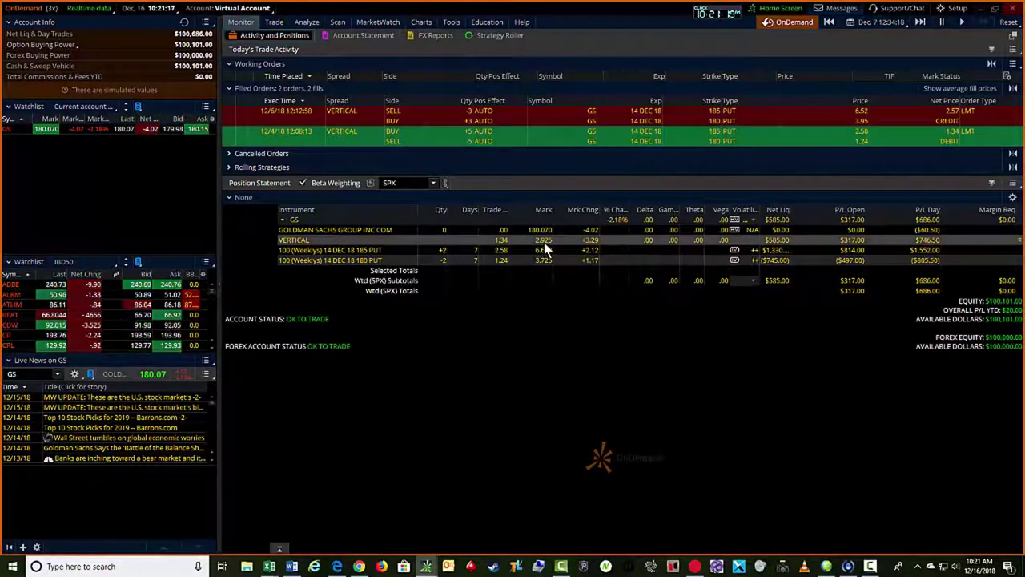
mouse_move(448, 24)
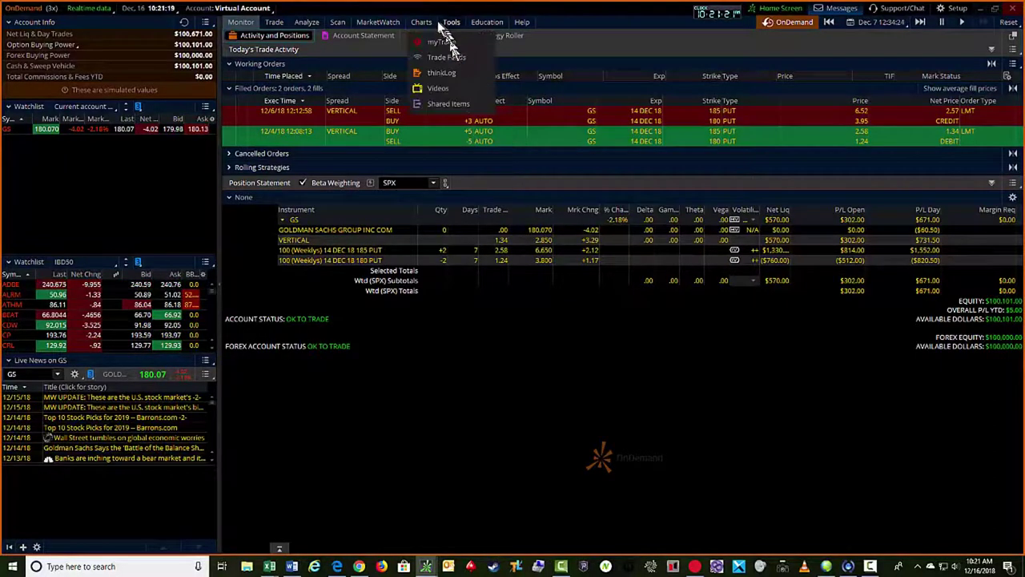
left_click(436, 24)
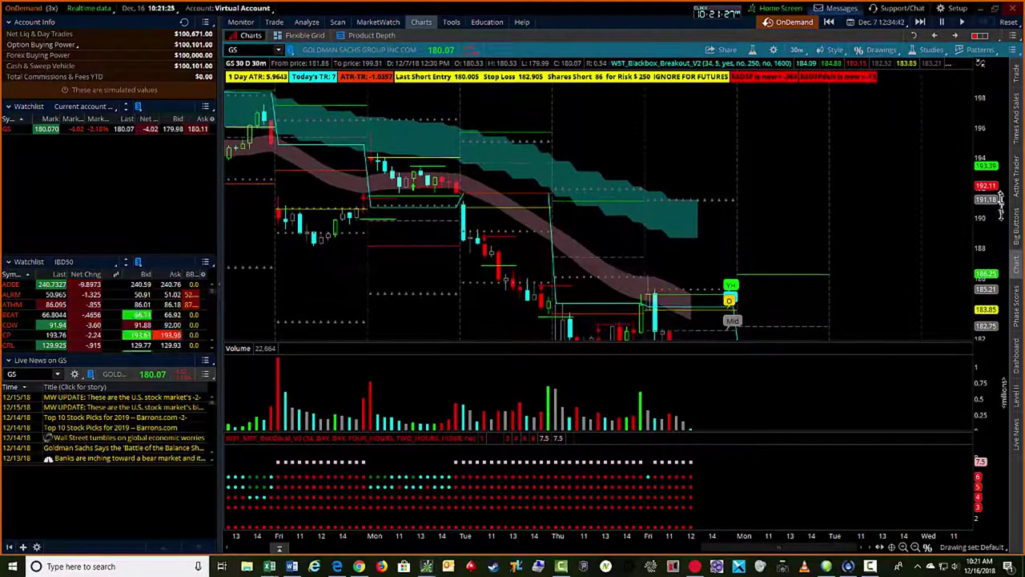
key("super")
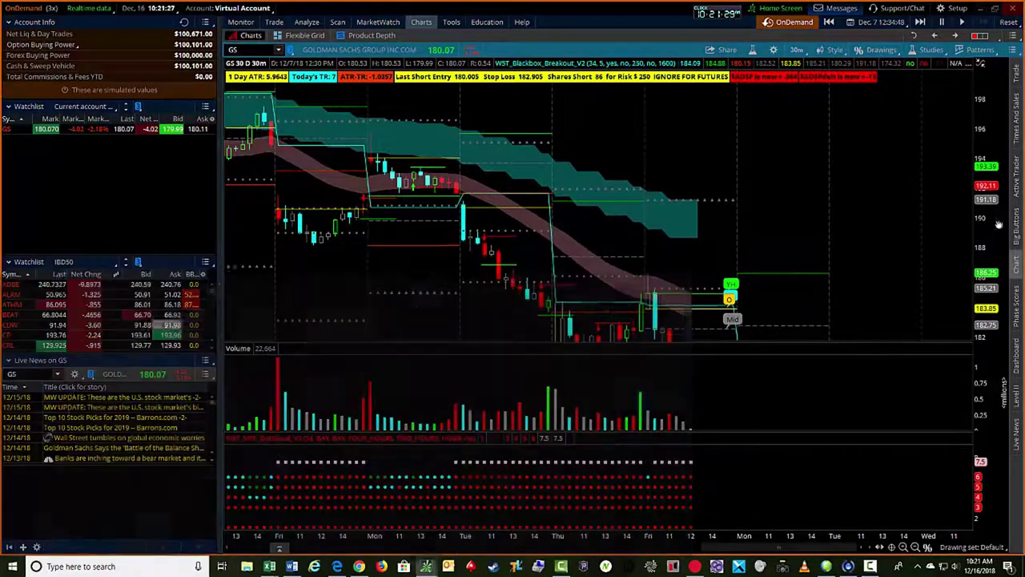
key("super")
left_click_drag(997, 160, 993, 144)
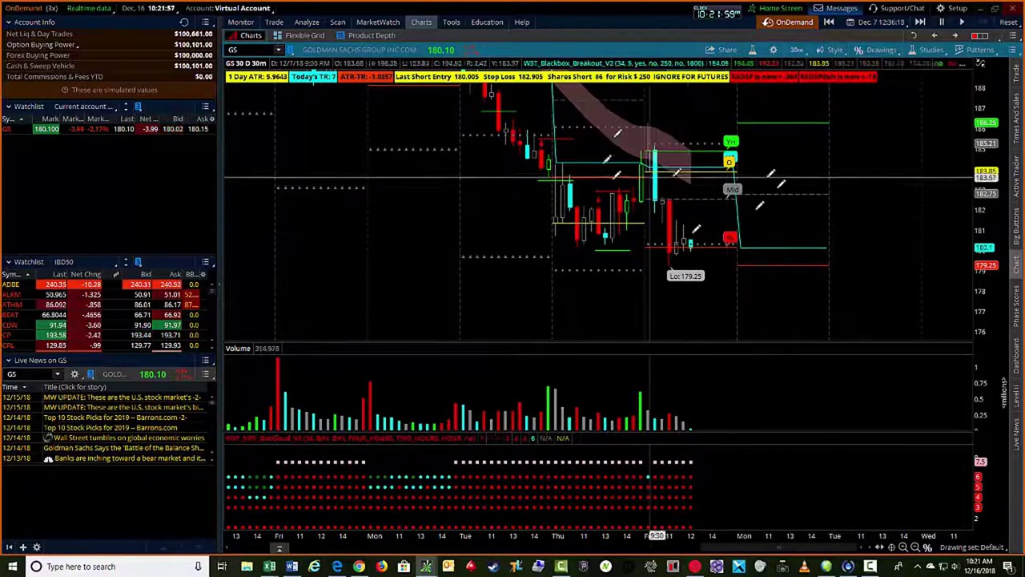
left_click(256, 38)
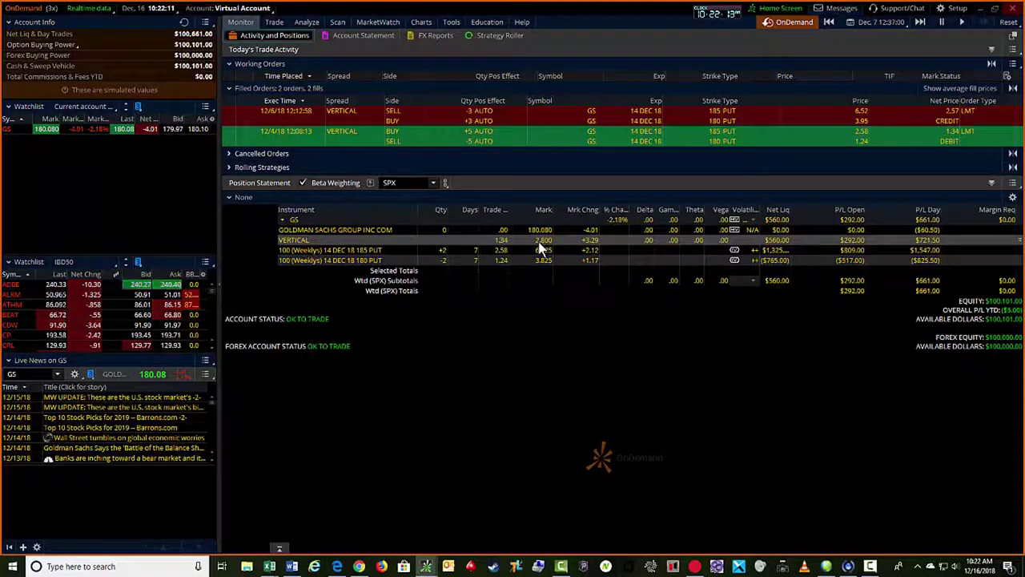
Step: Return to the GS 30-minute chart and rescale its price axis to about 174–192, then tighten around recent candles
mouse_move(427, 26)
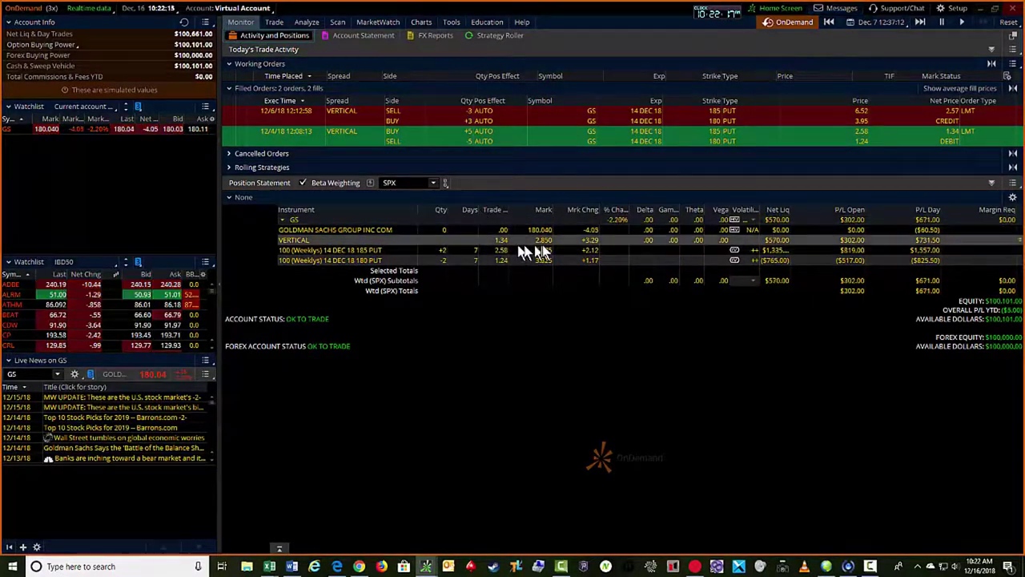
left_click(432, 25)
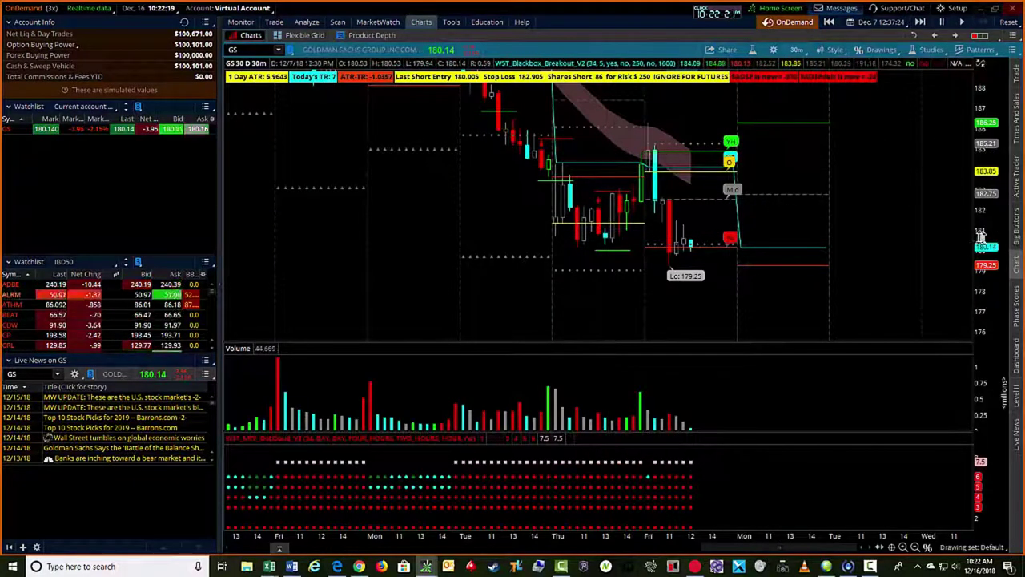
left_click_drag(981, 236, 998, 287)
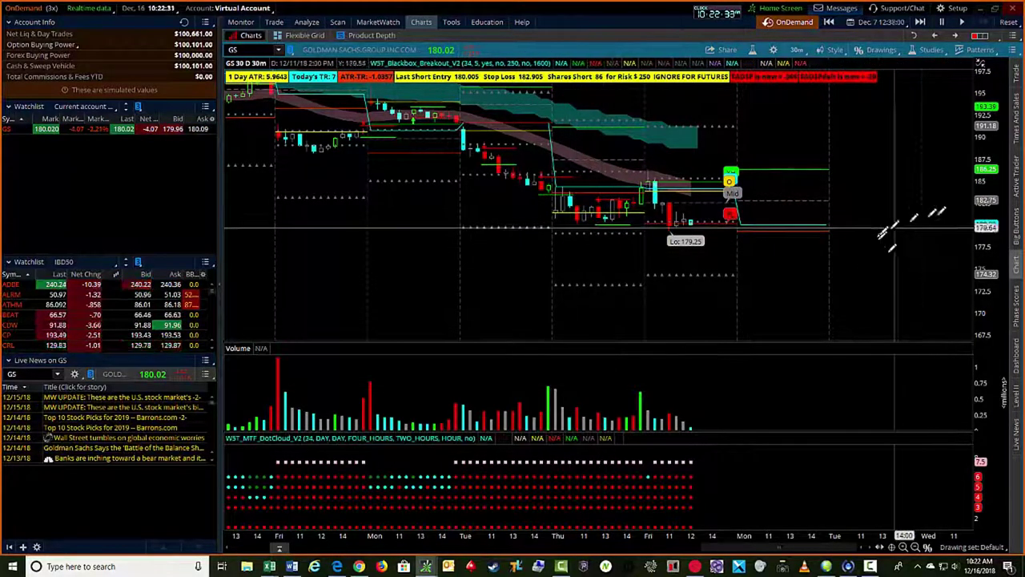
left_click_drag(997, 200, 997, 177)
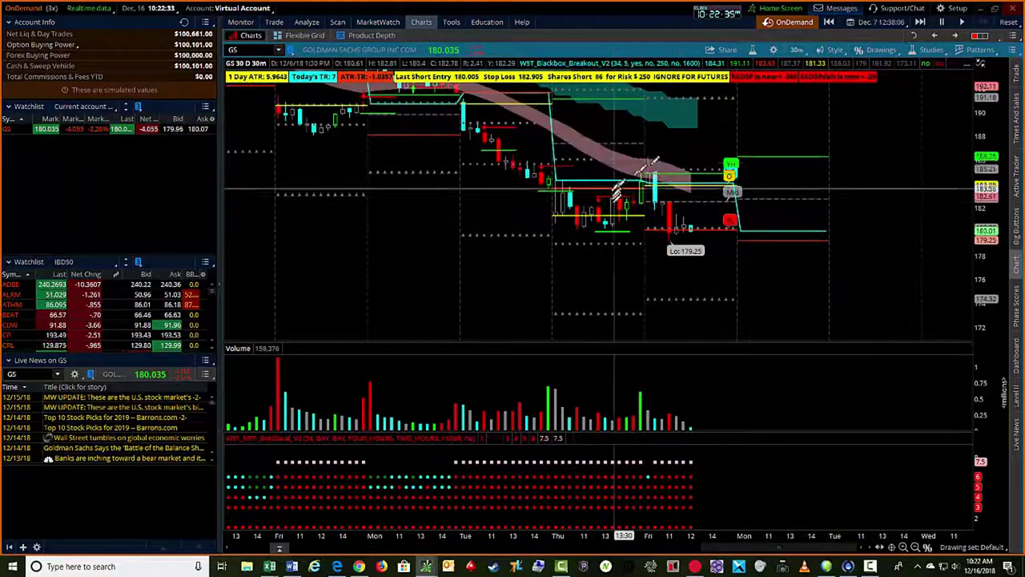